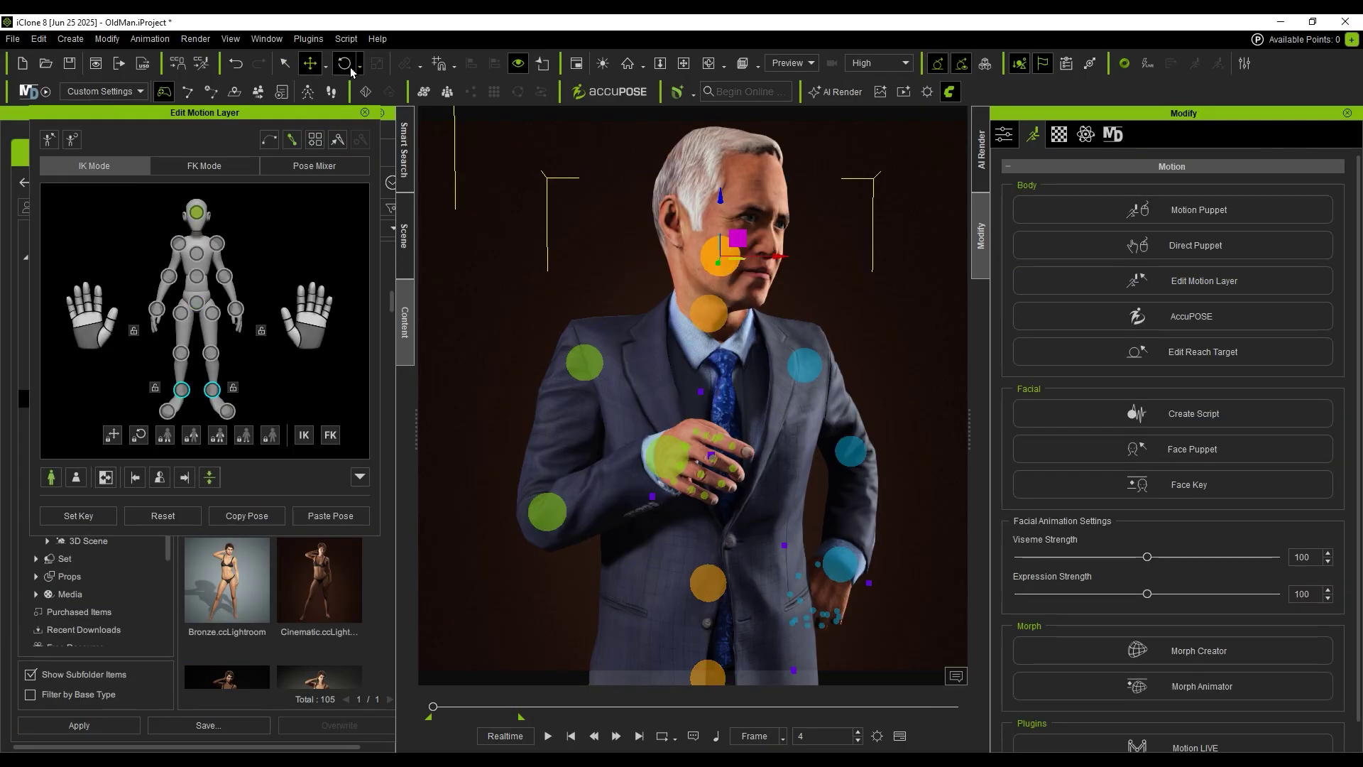
Step: Select the old man's head effector and apply the 12_Happy smiling expression
click(708, 252)
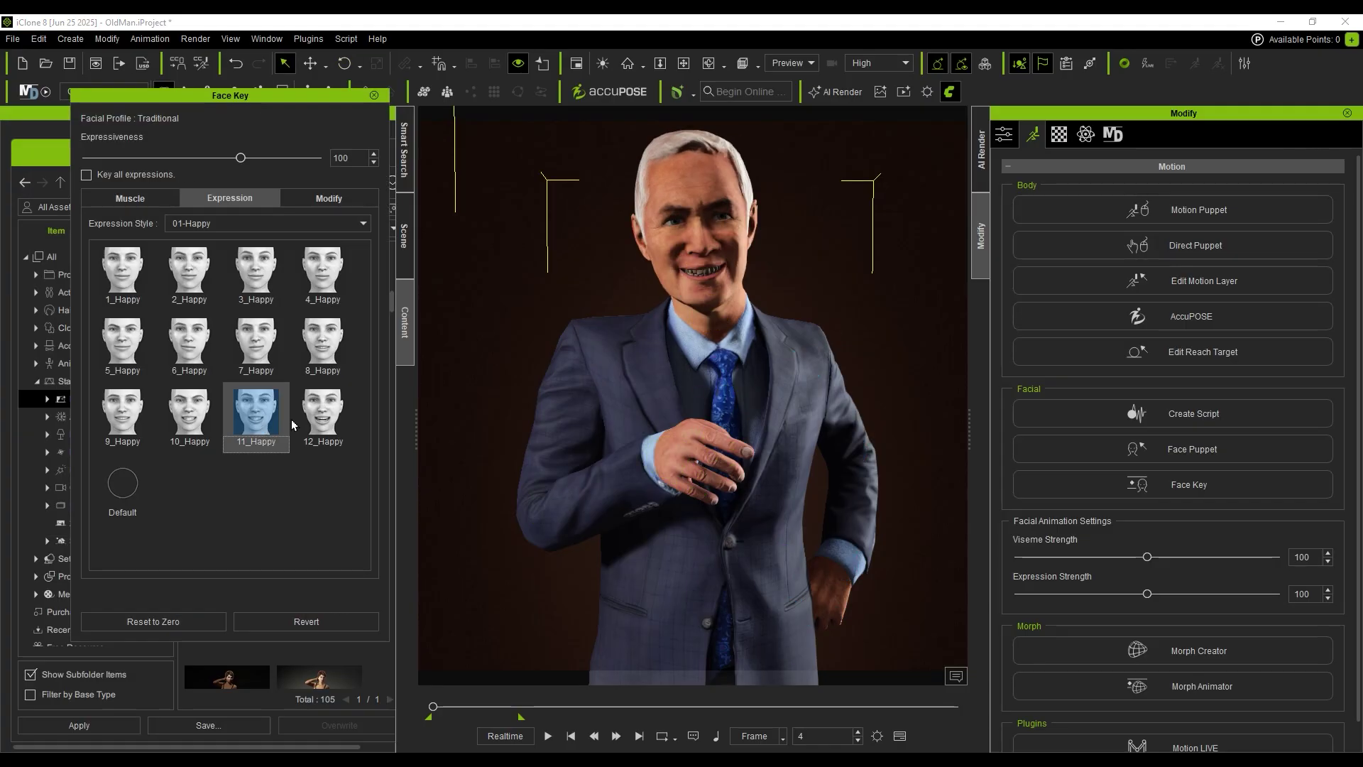
click(326, 417)
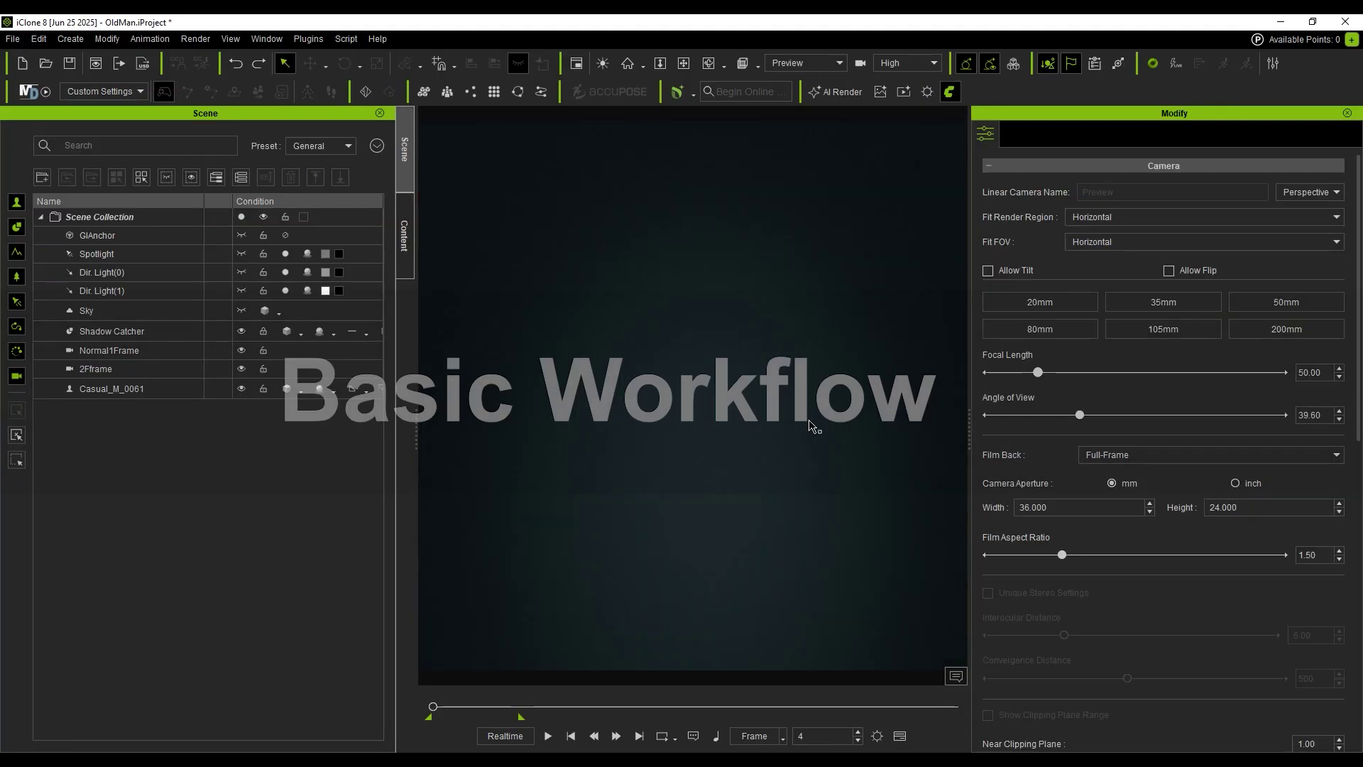
Step: Deep Search actors for 'a neatly dressed office old man' and add Business_M_0020 to the scene
click(678, 94)
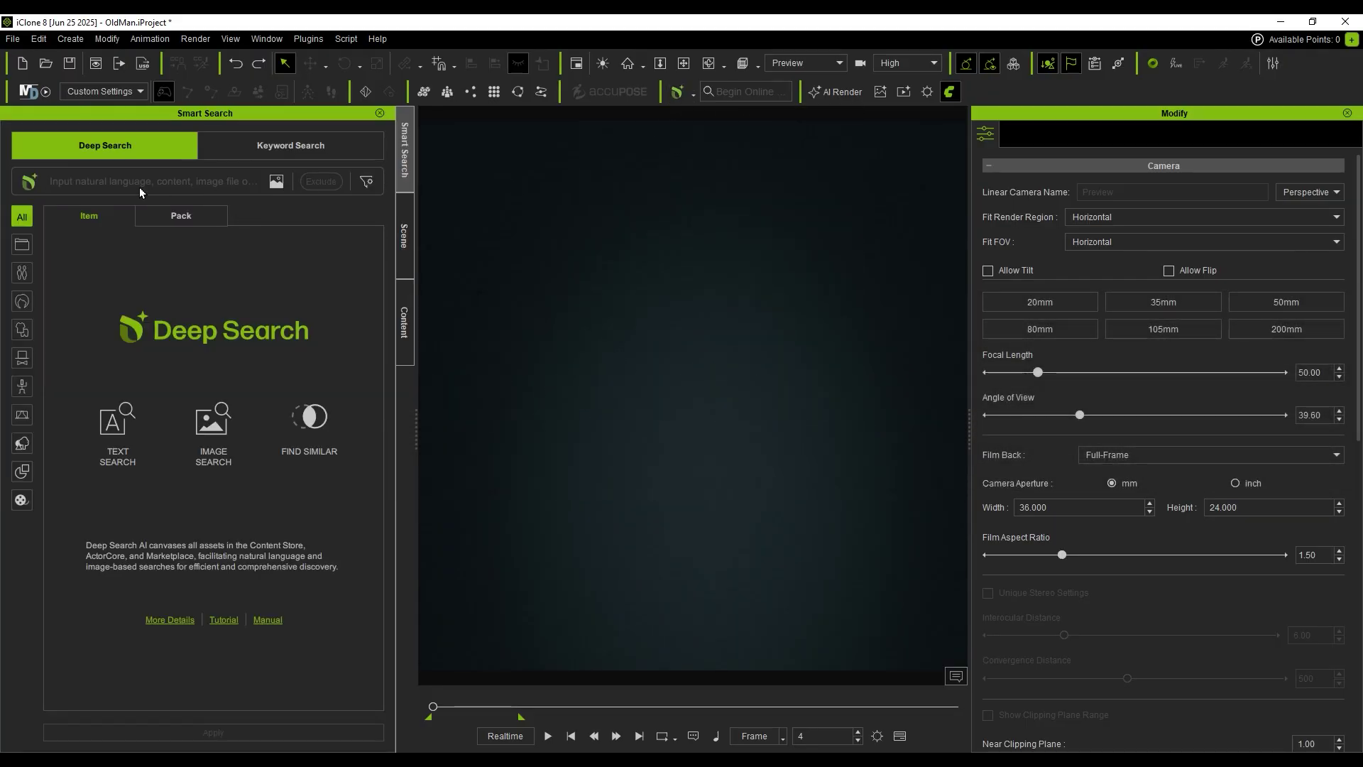
click(21, 273)
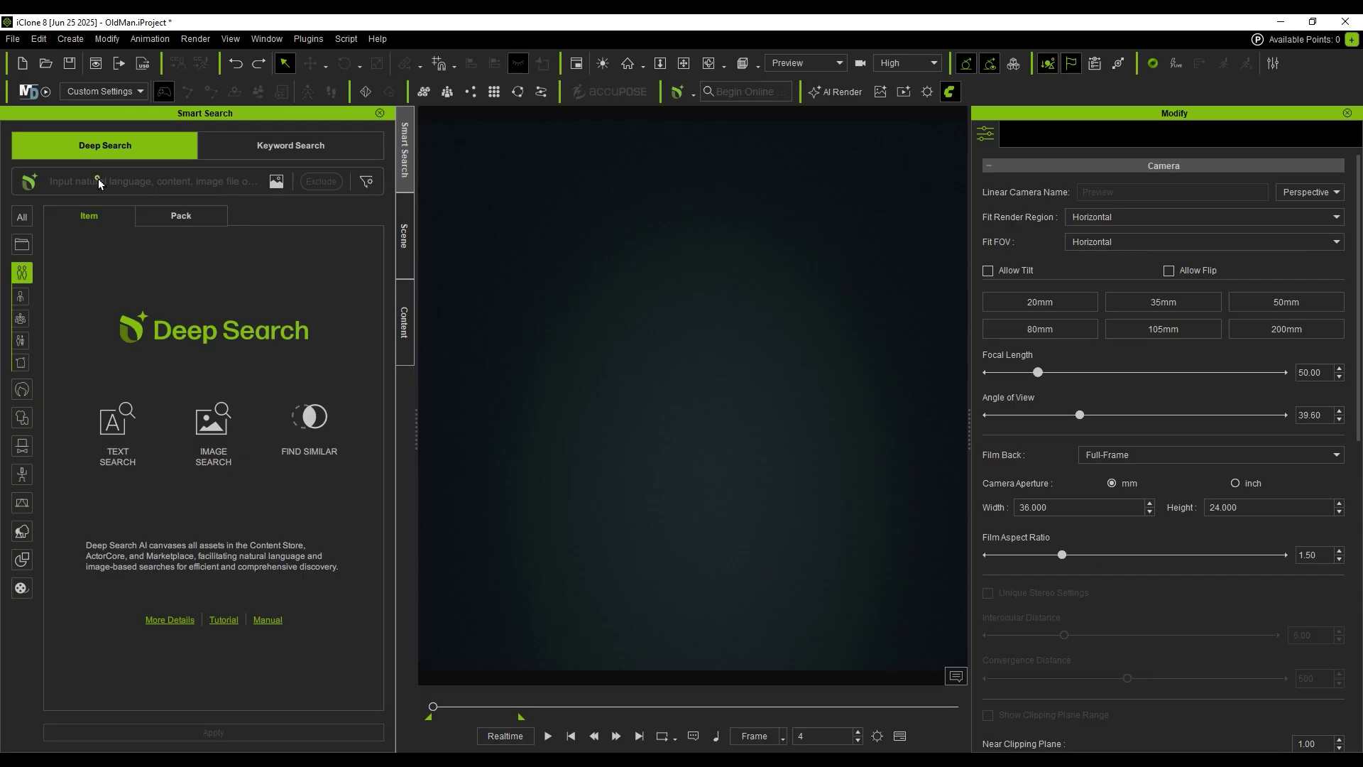
click(100, 184)
text(a neatly dressed office old man)
key(Return)
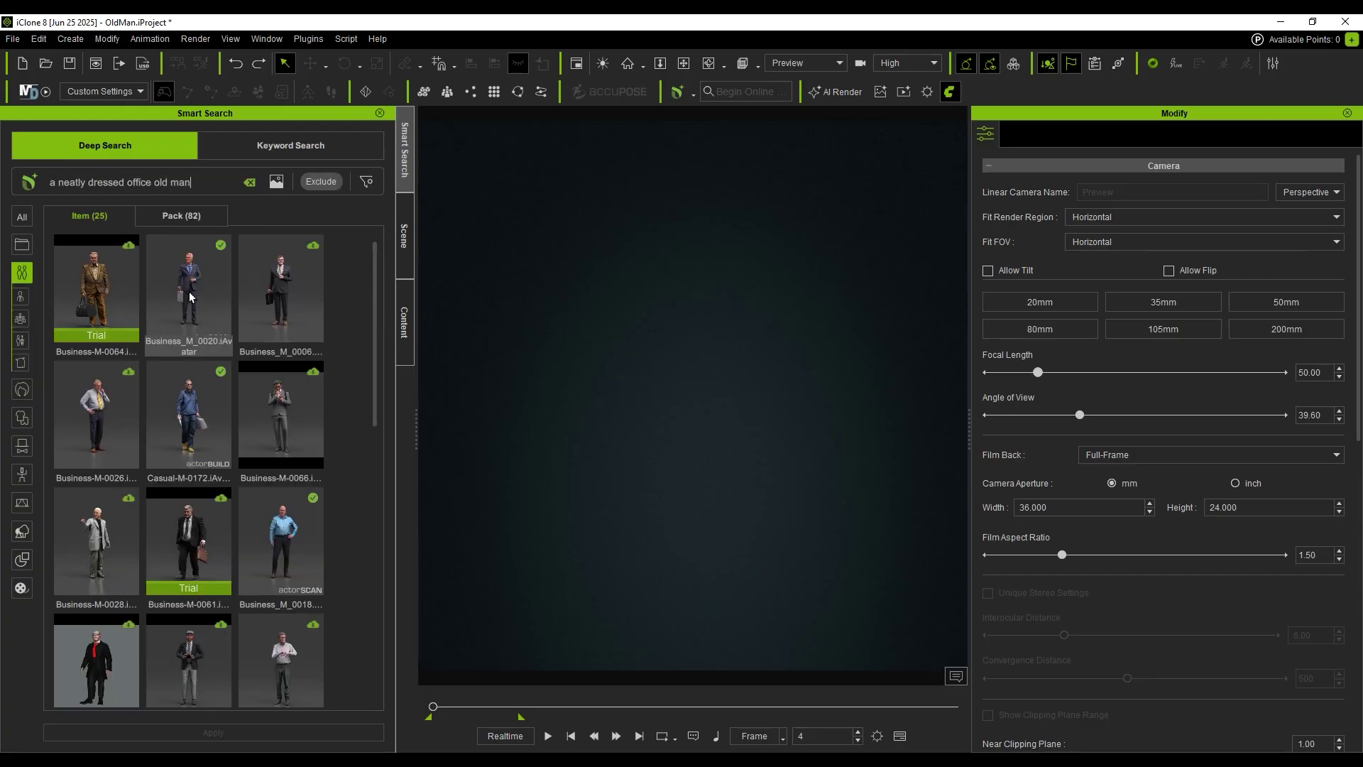
drag(189, 291, 676, 508)
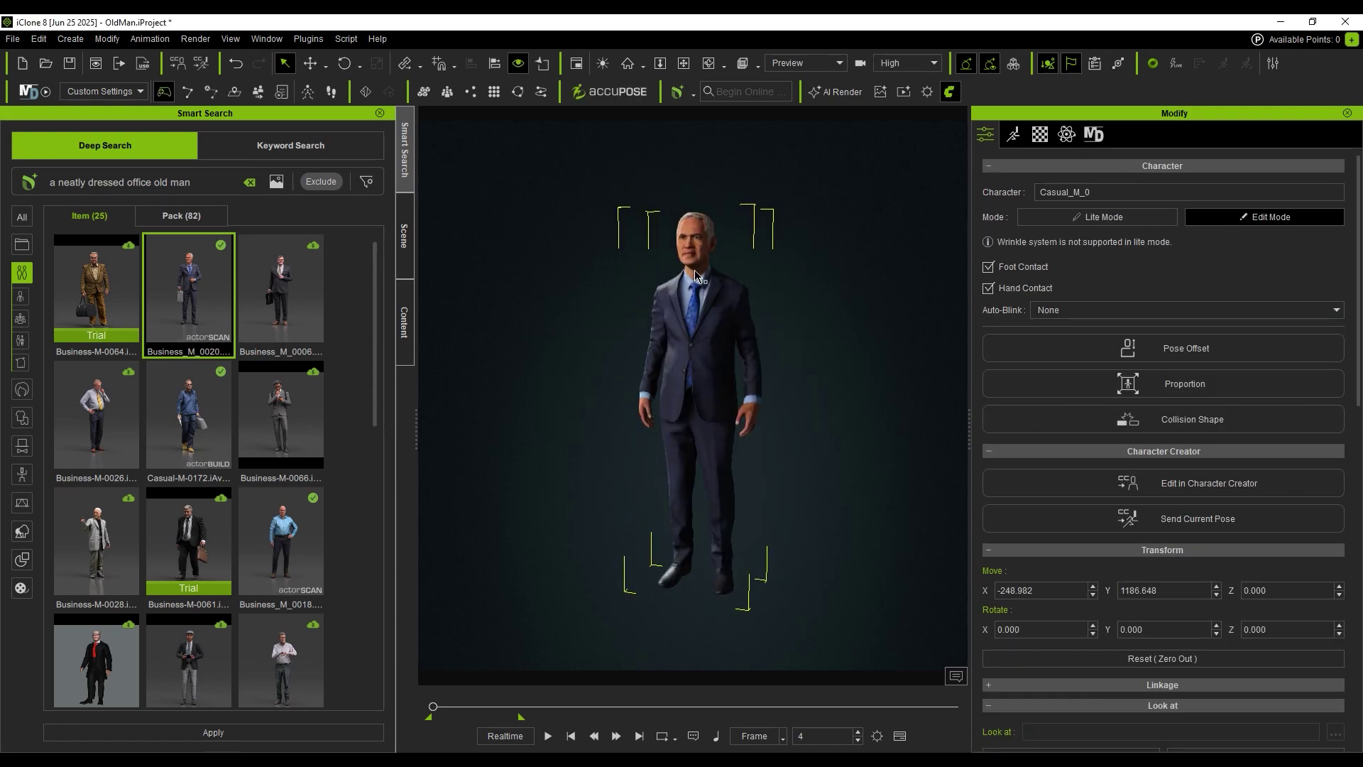
Step: Apply the Bright.ccLightroom Light Room preset and zoom in on the businessman
click(405, 323)
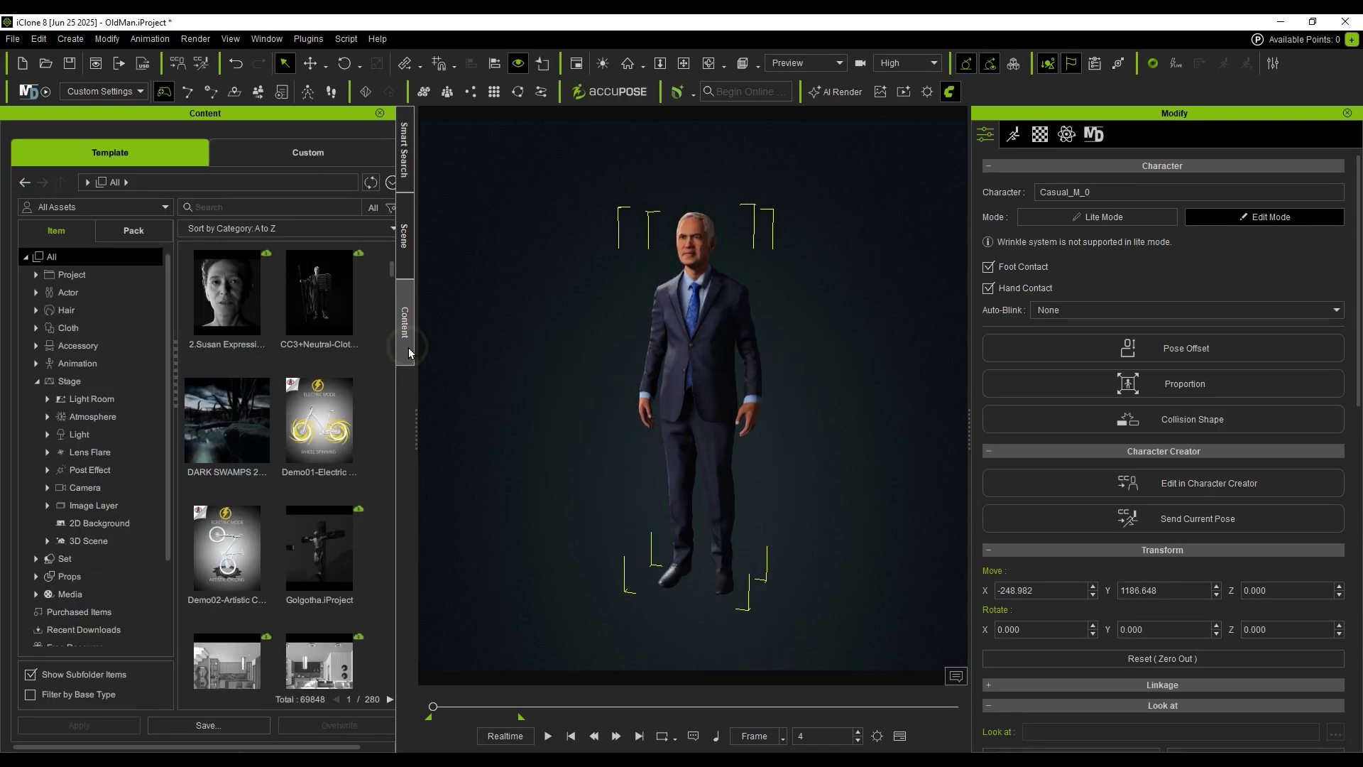
click(87, 398)
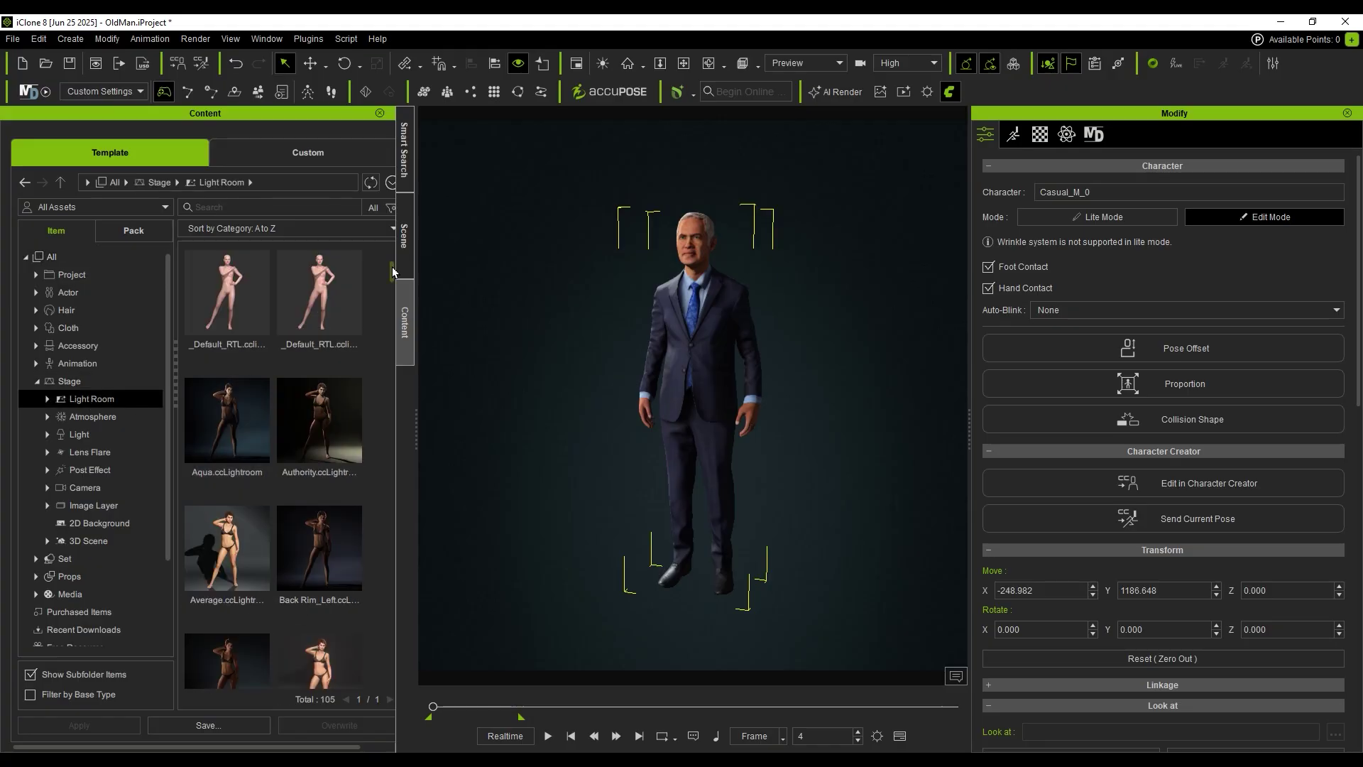
drag(391, 273, 392, 297)
drag(210, 332, 554, 371)
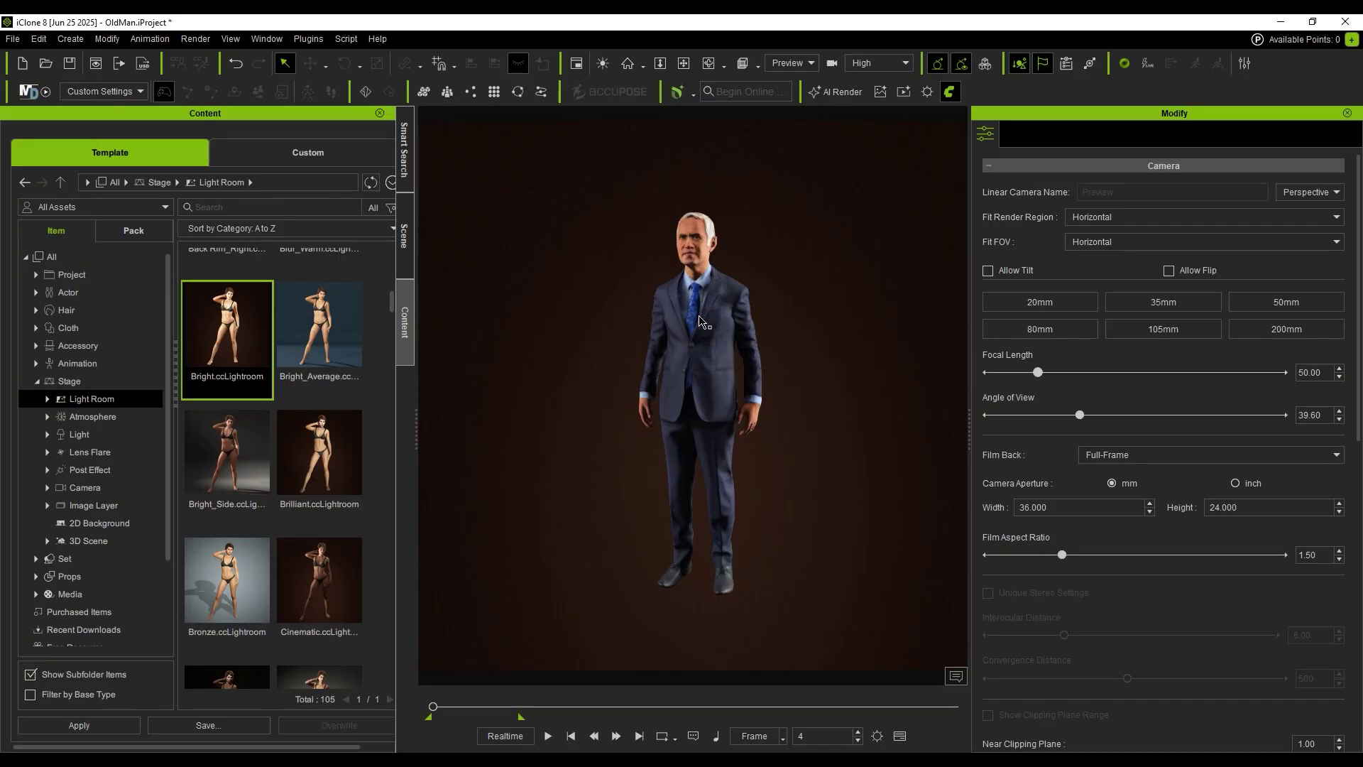
scroll(701, 323, up, 2)
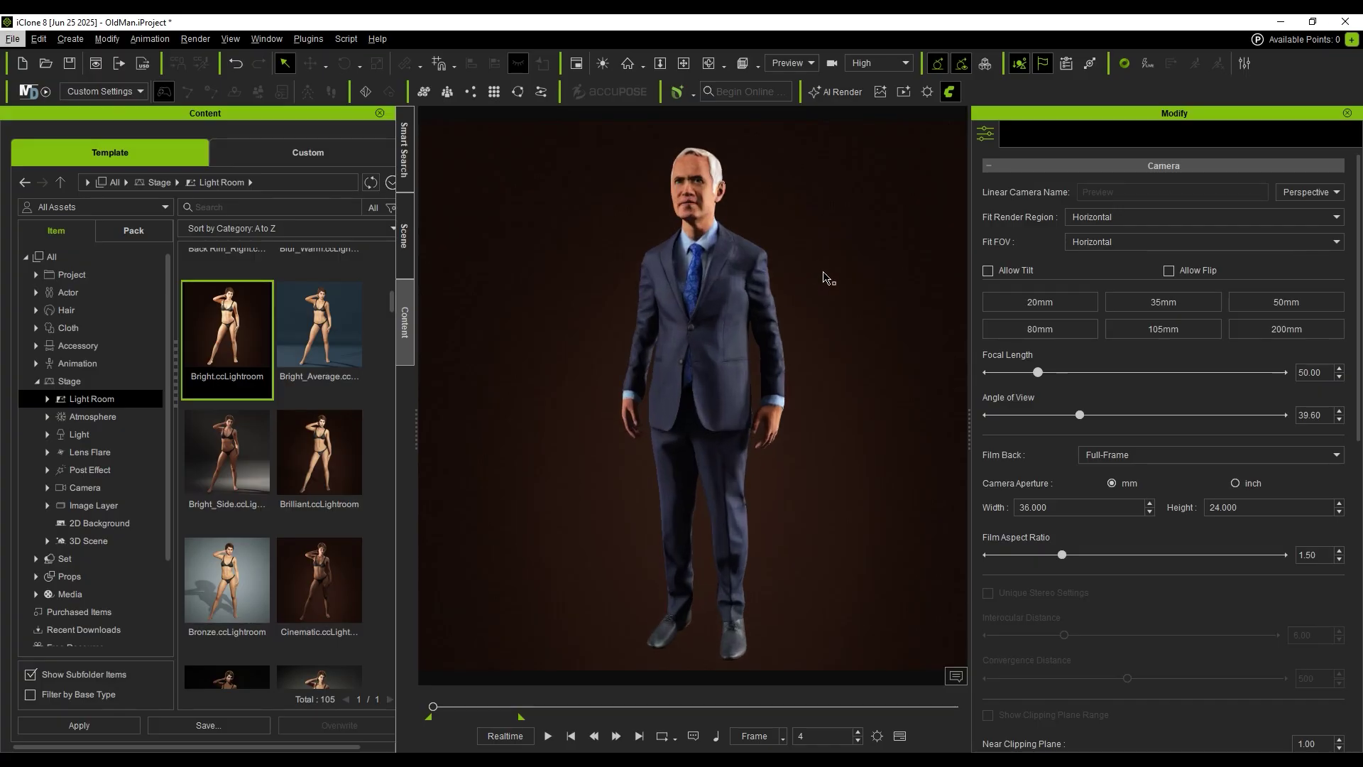
Step: Apply the Realistic Image Style preset in AI Render
click(846, 94)
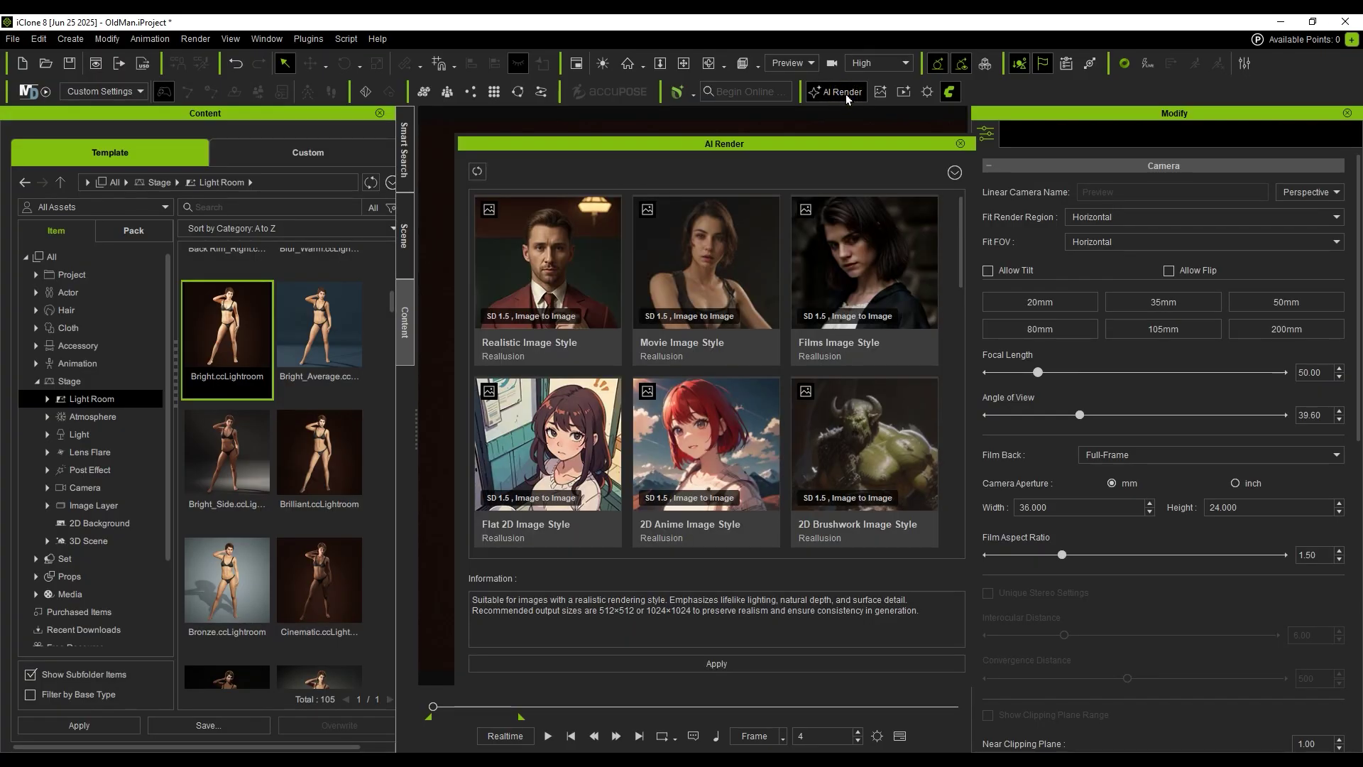
drag(962, 273, 970, 235)
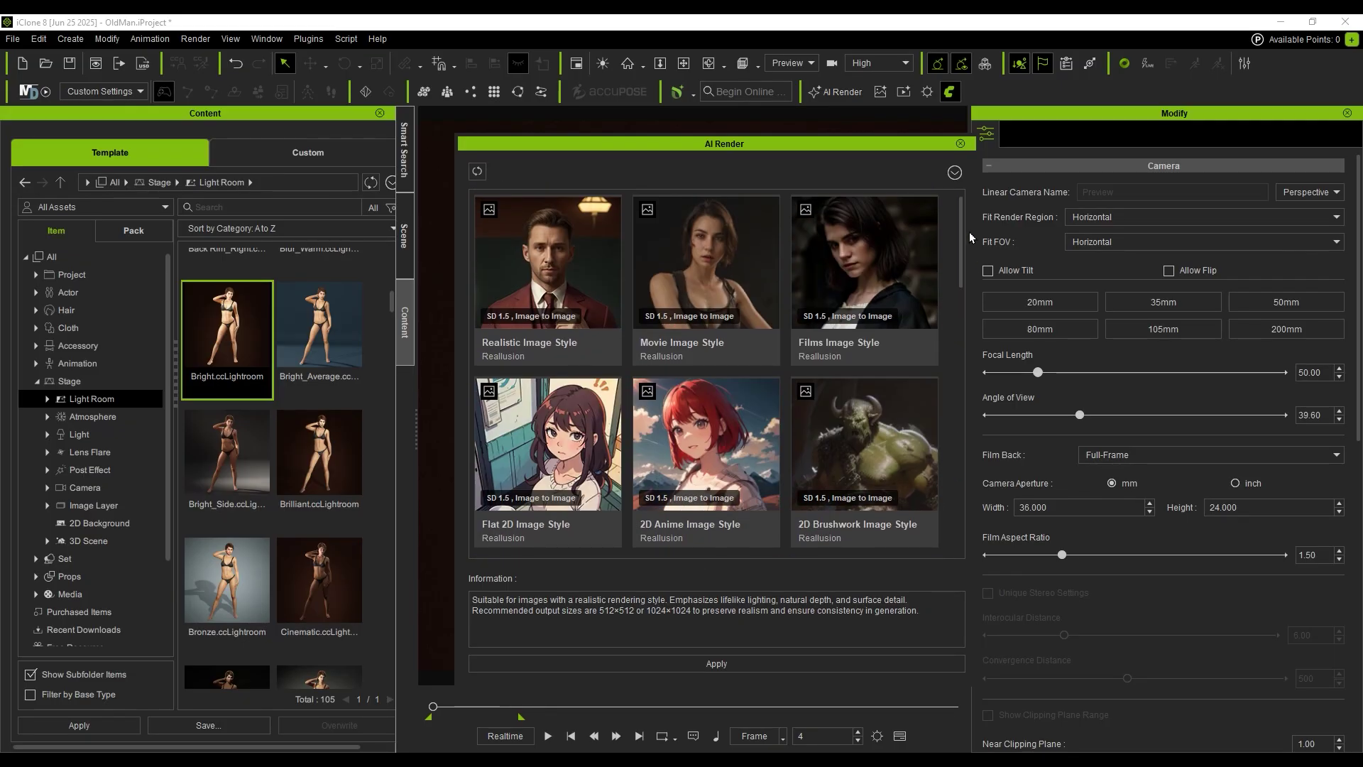
click(579, 290)
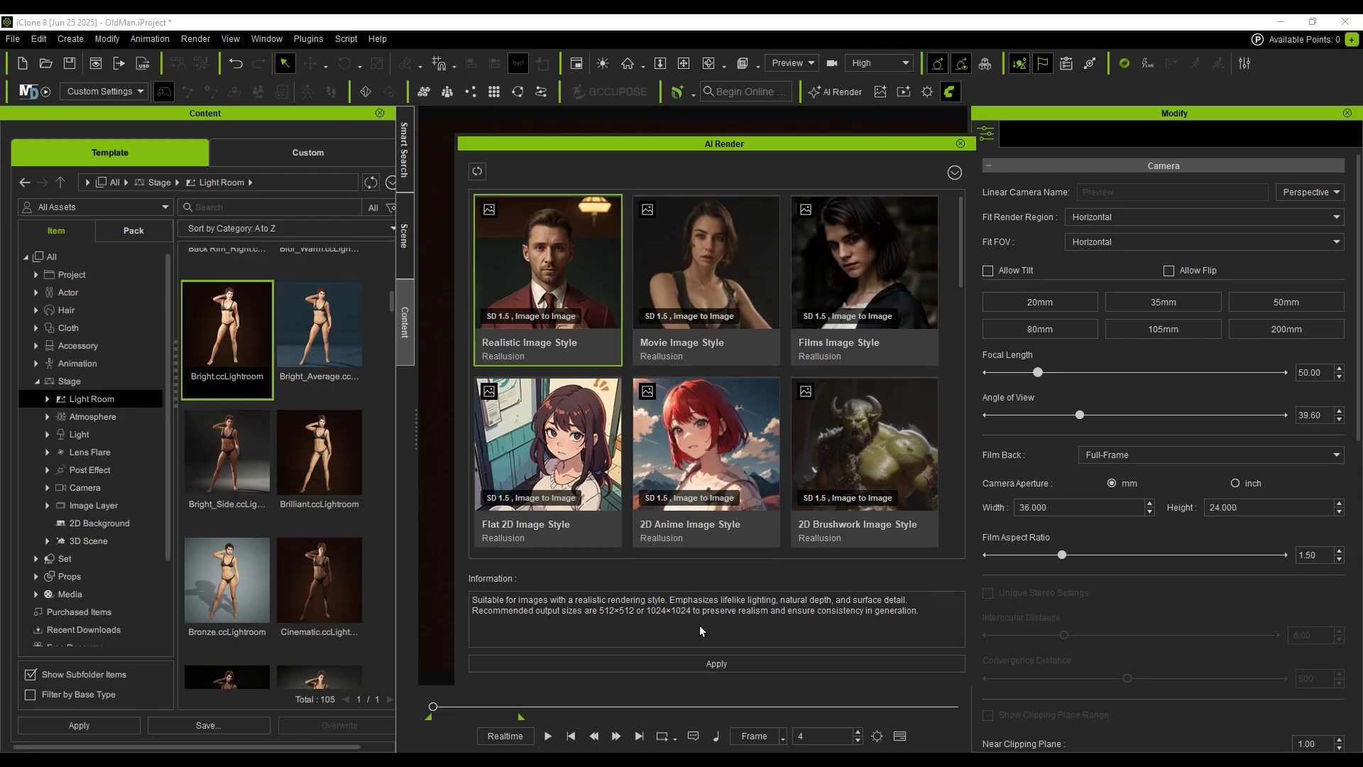
click(734, 665)
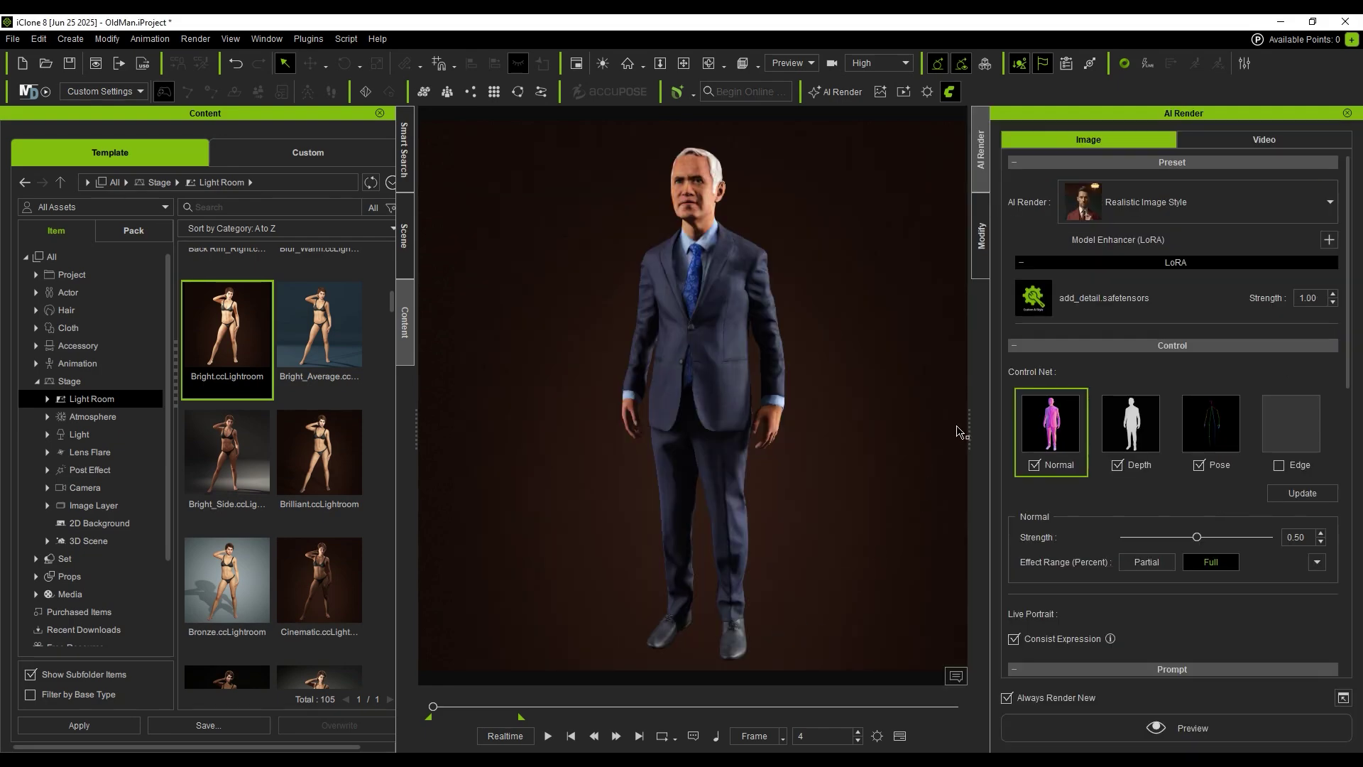
Step: Show the Depth control net settings and set its View Limit to Portrait
mouse_move(1348, 308)
mouse_down()
mouse_move(1341, 626)
mouse_move(1342, 327)
mouse_up()
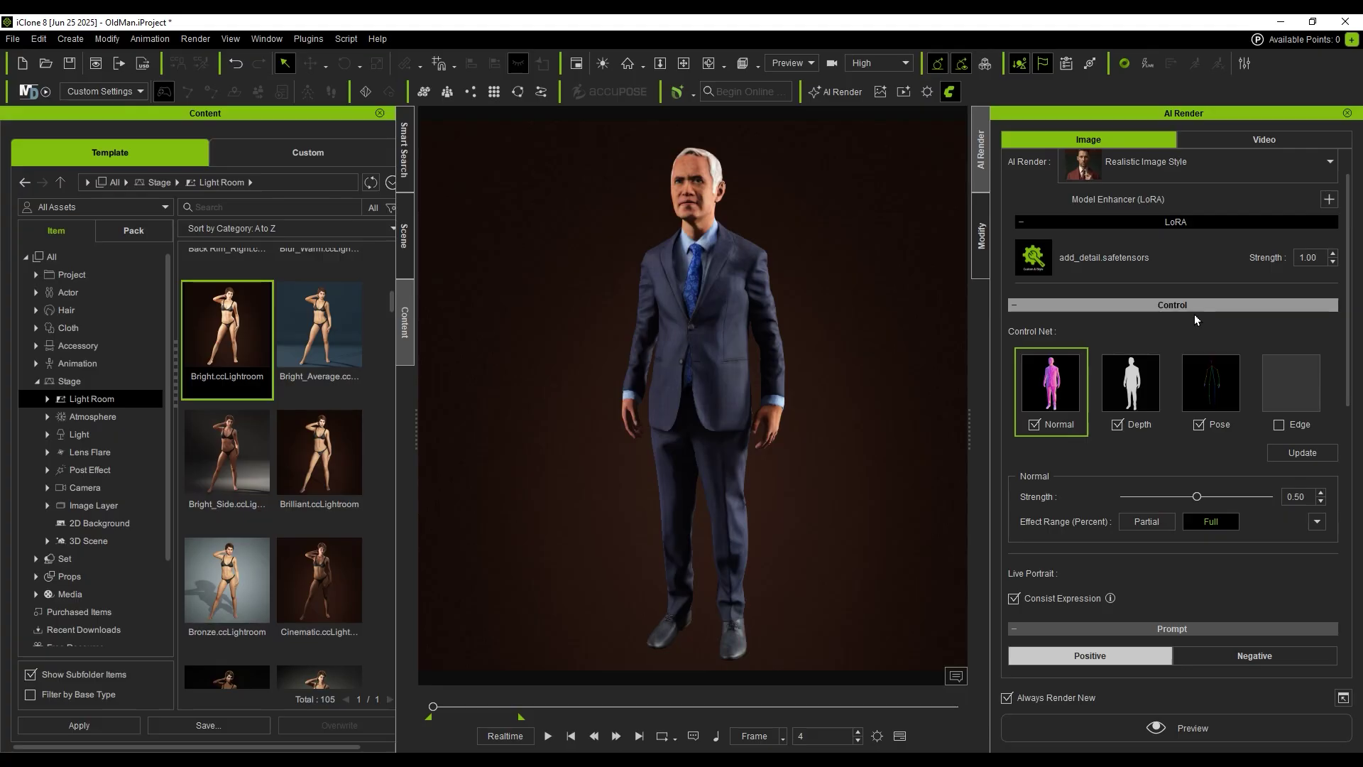
click(1138, 396)
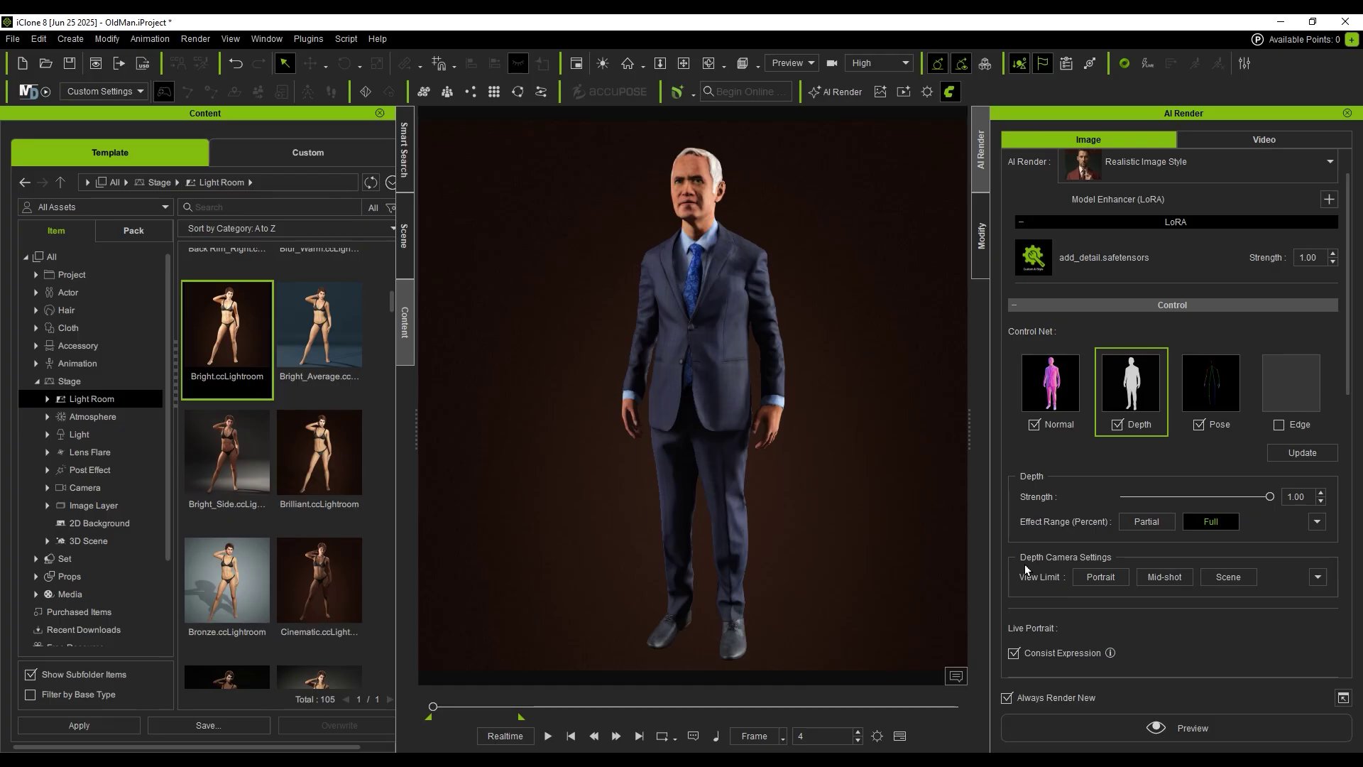
click(1142, 577)
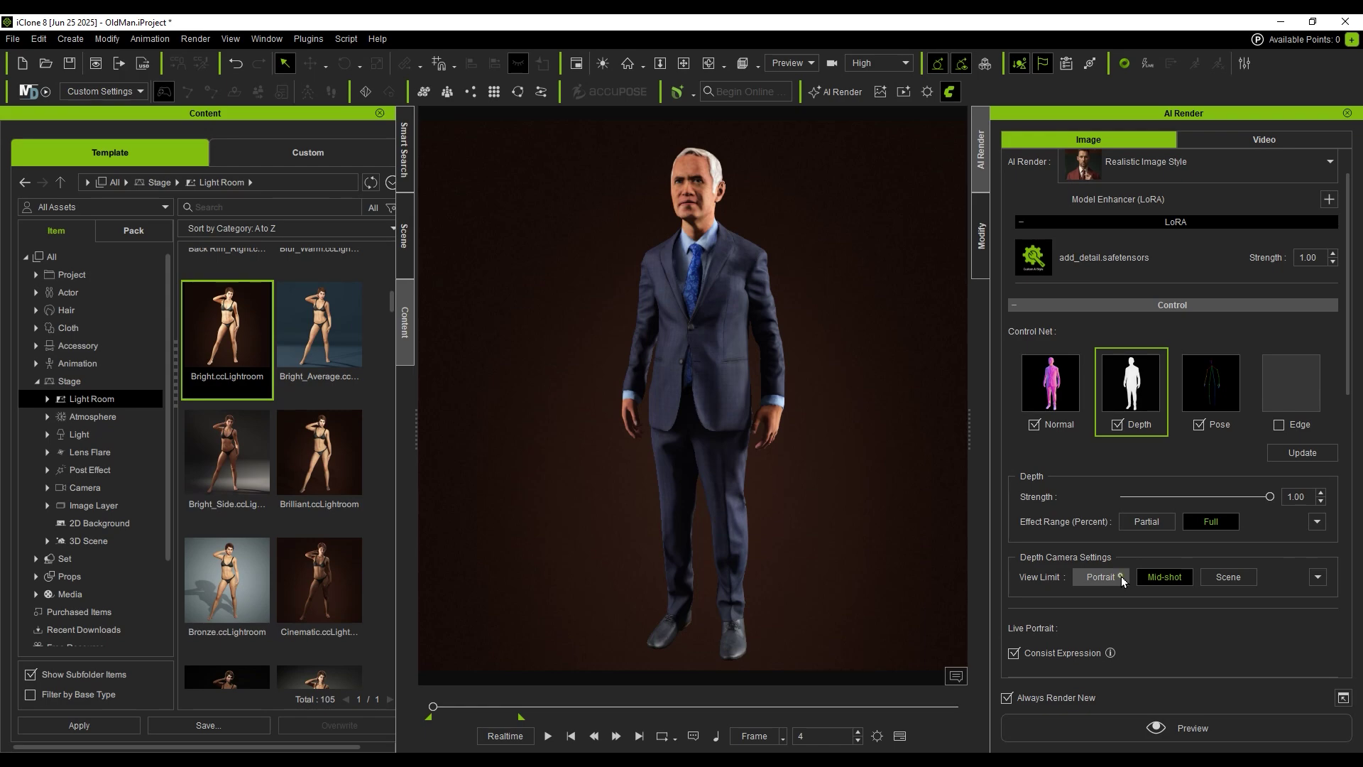
click(1122, 581)
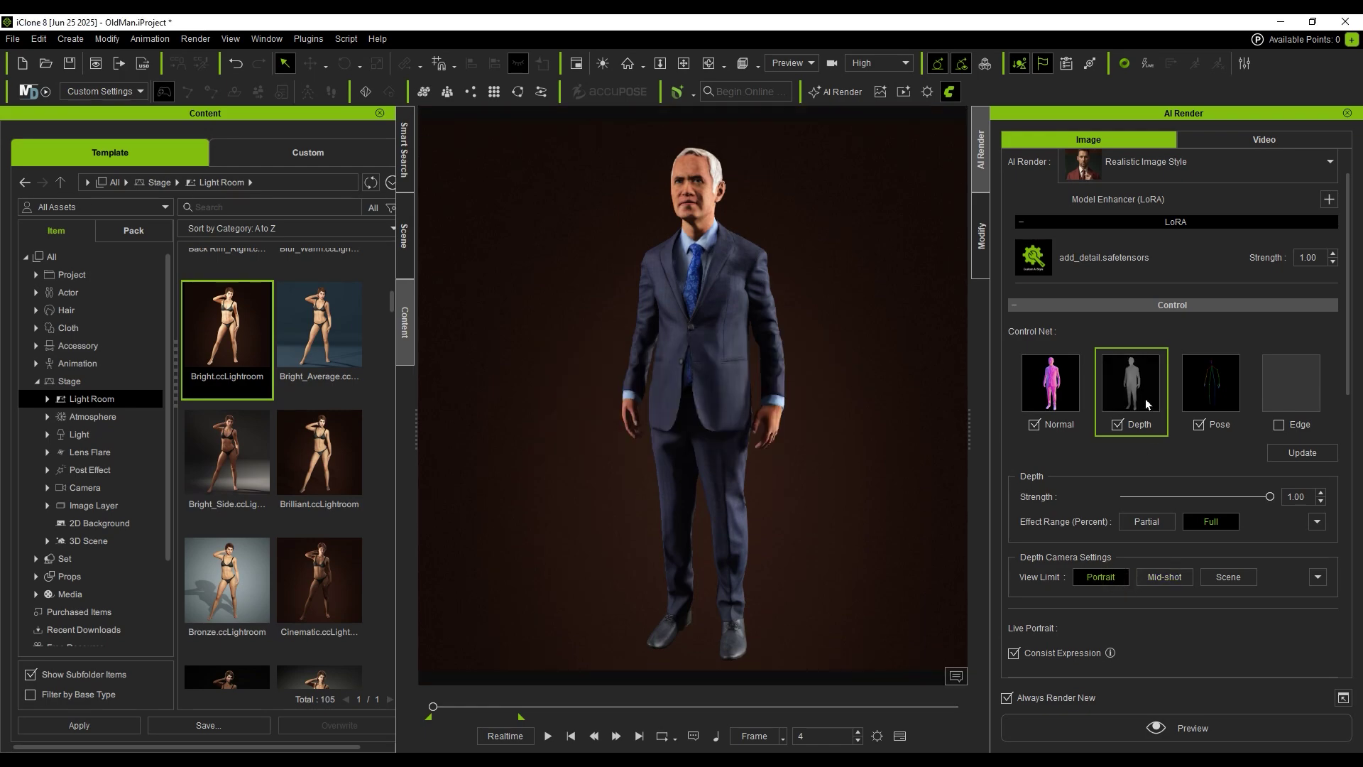
mouse_move(1147, 405)
Step: Render two AI previews with different seeds and compare them in History
click(1216, 725)
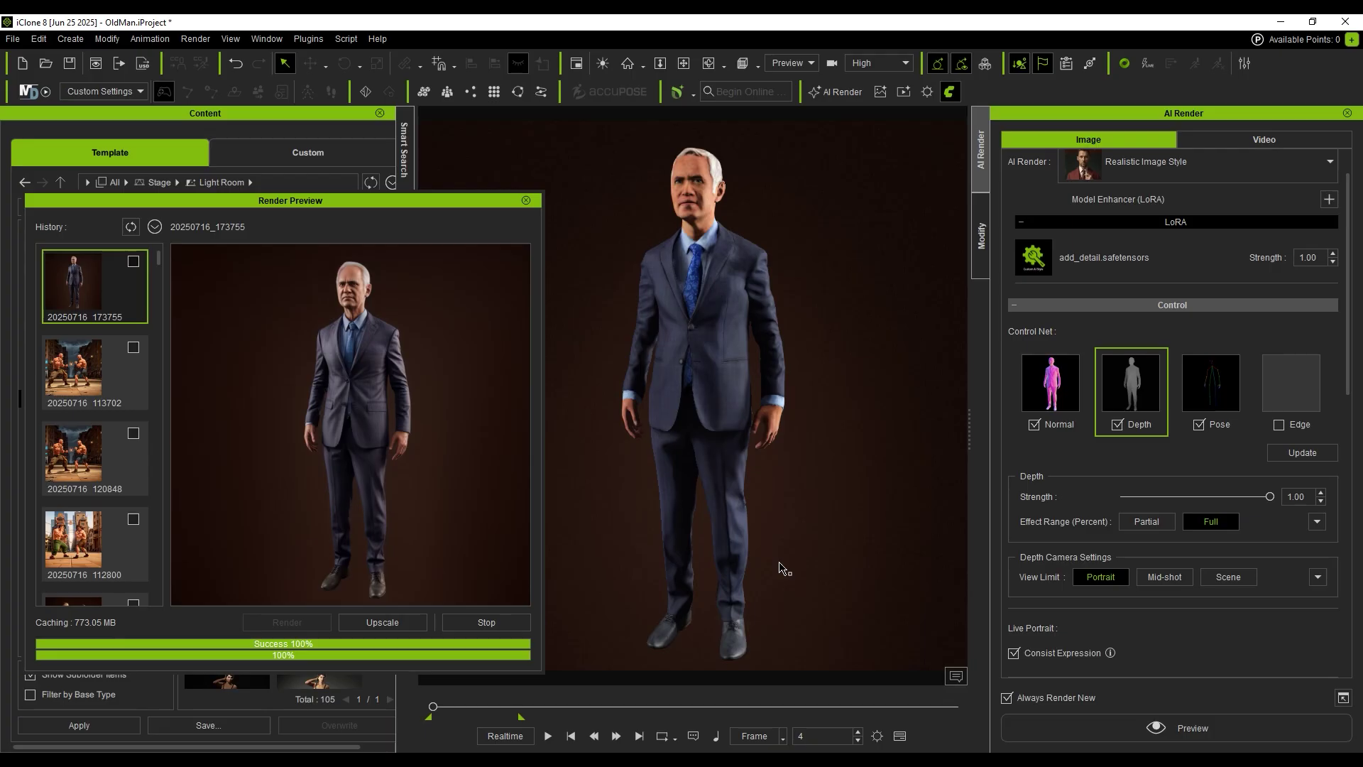
drag(1347, 374, 1329, 654)
scroll(1330, 654, down, 1)
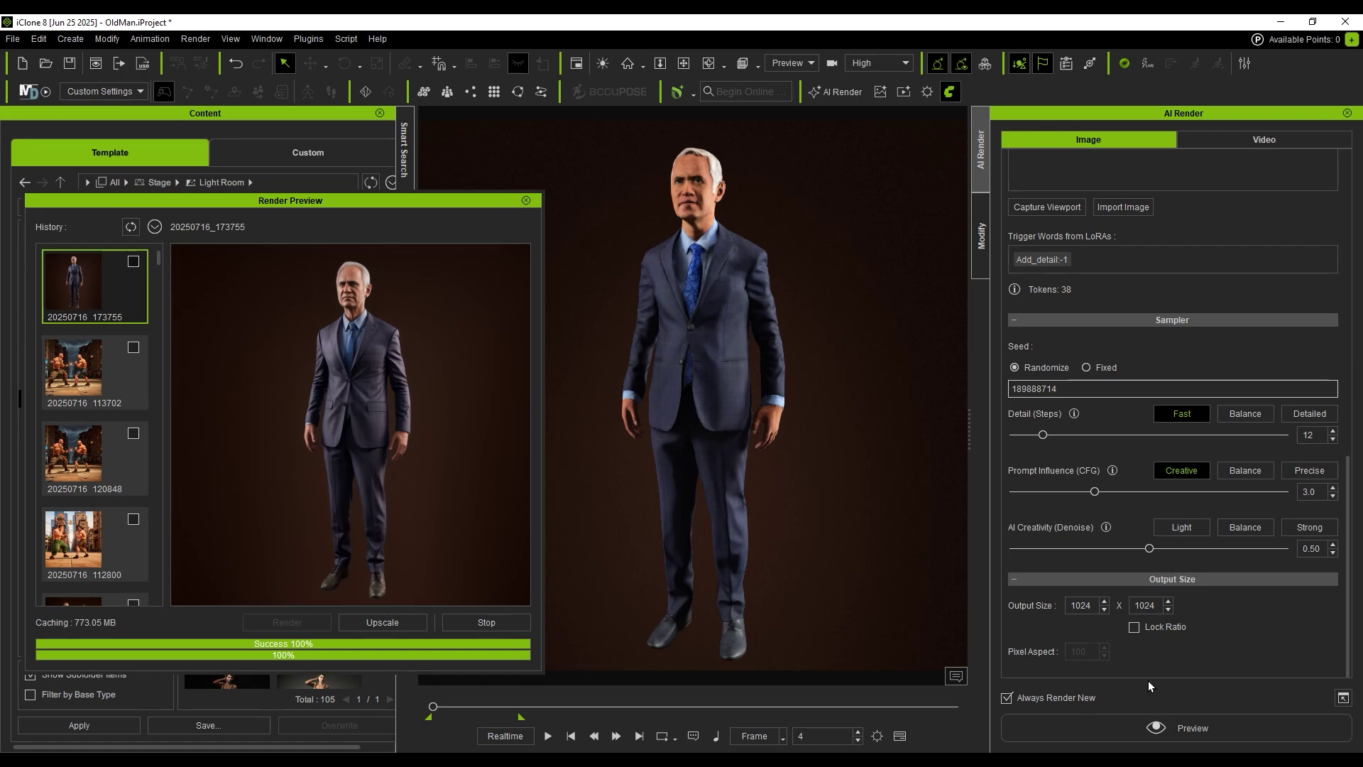
click(1227, 715)
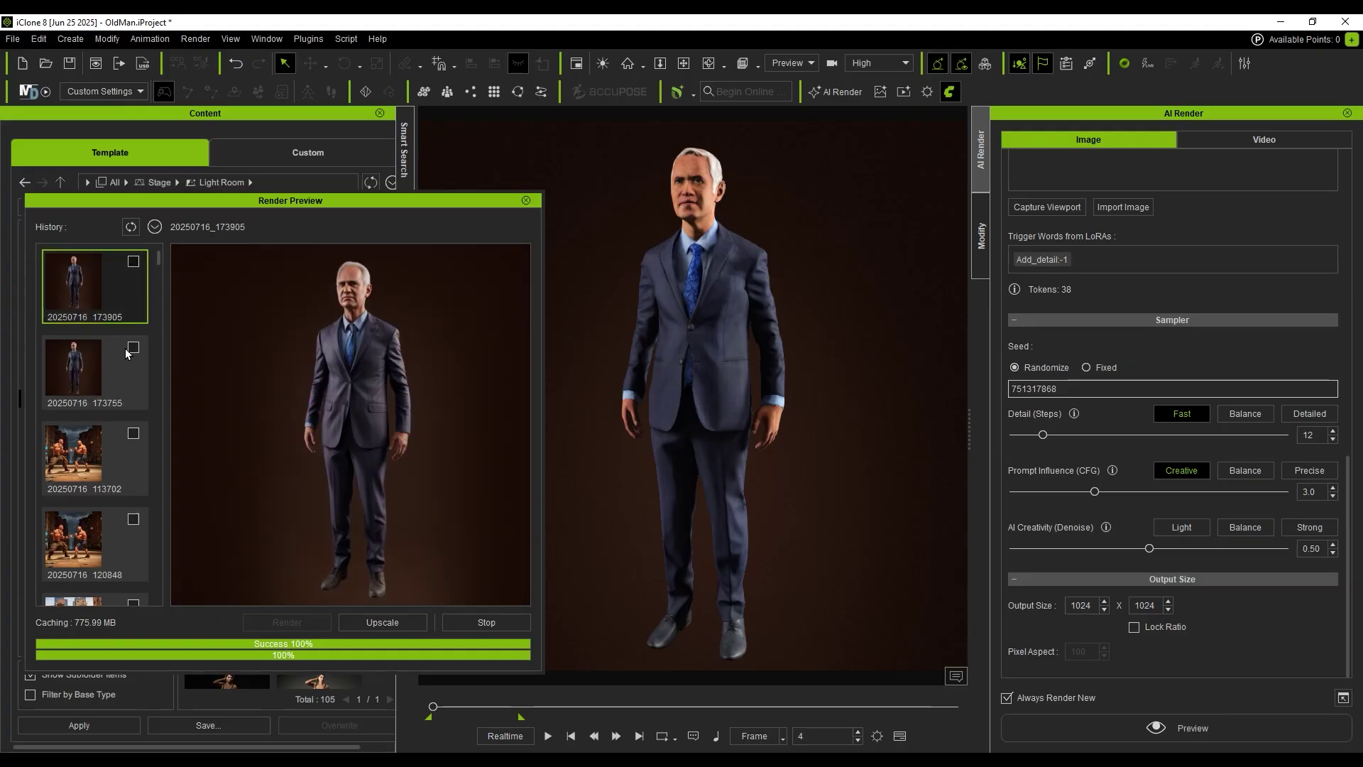
click(114, 369)
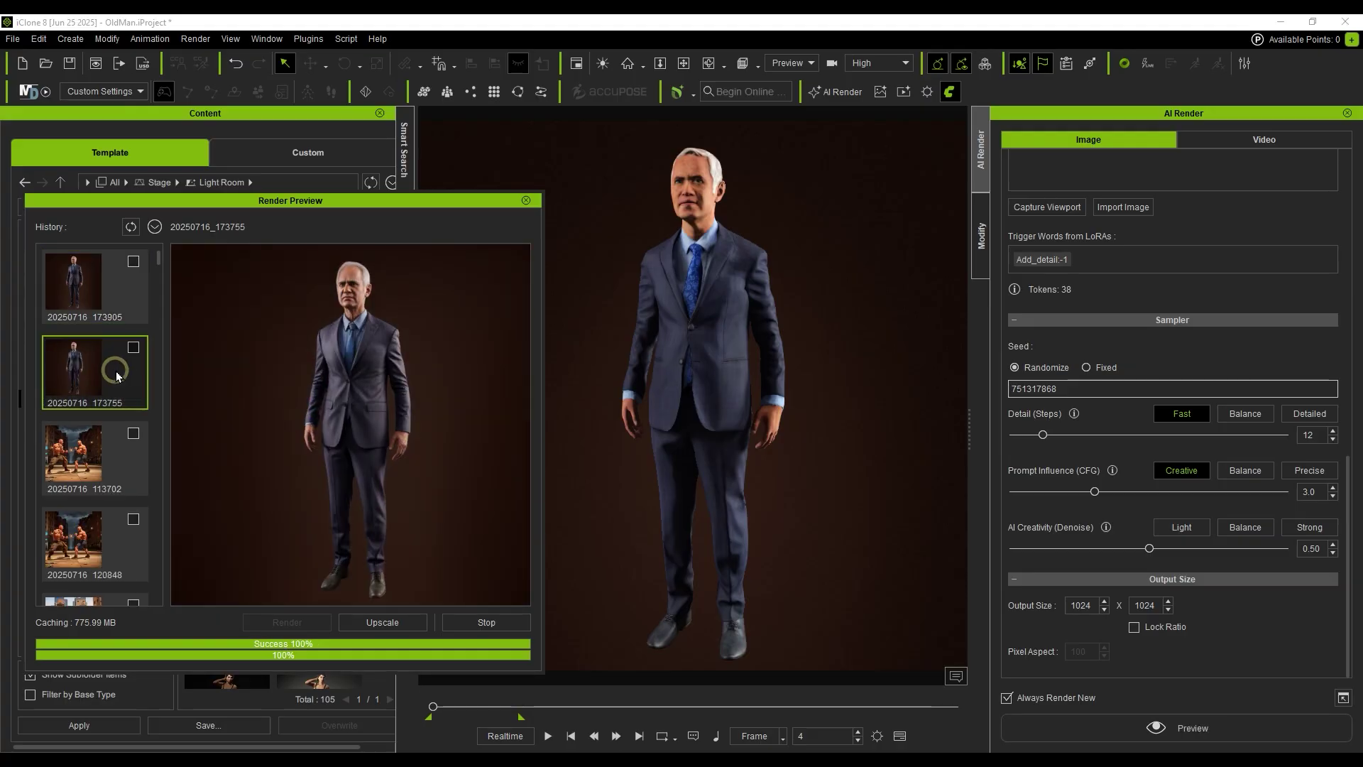
click(93, 314)
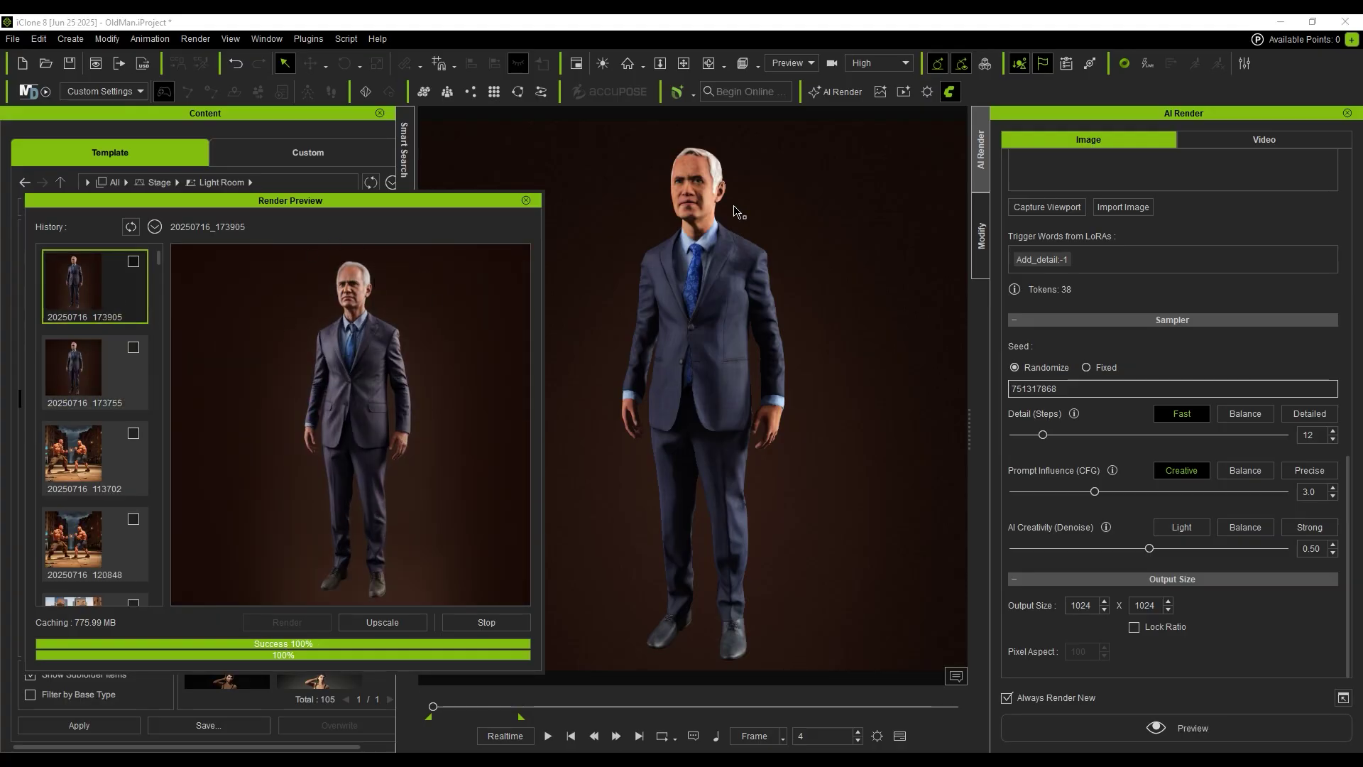
Step: Fix the seed at 751317868, select the old man, and render another preview
click(1104, 371)
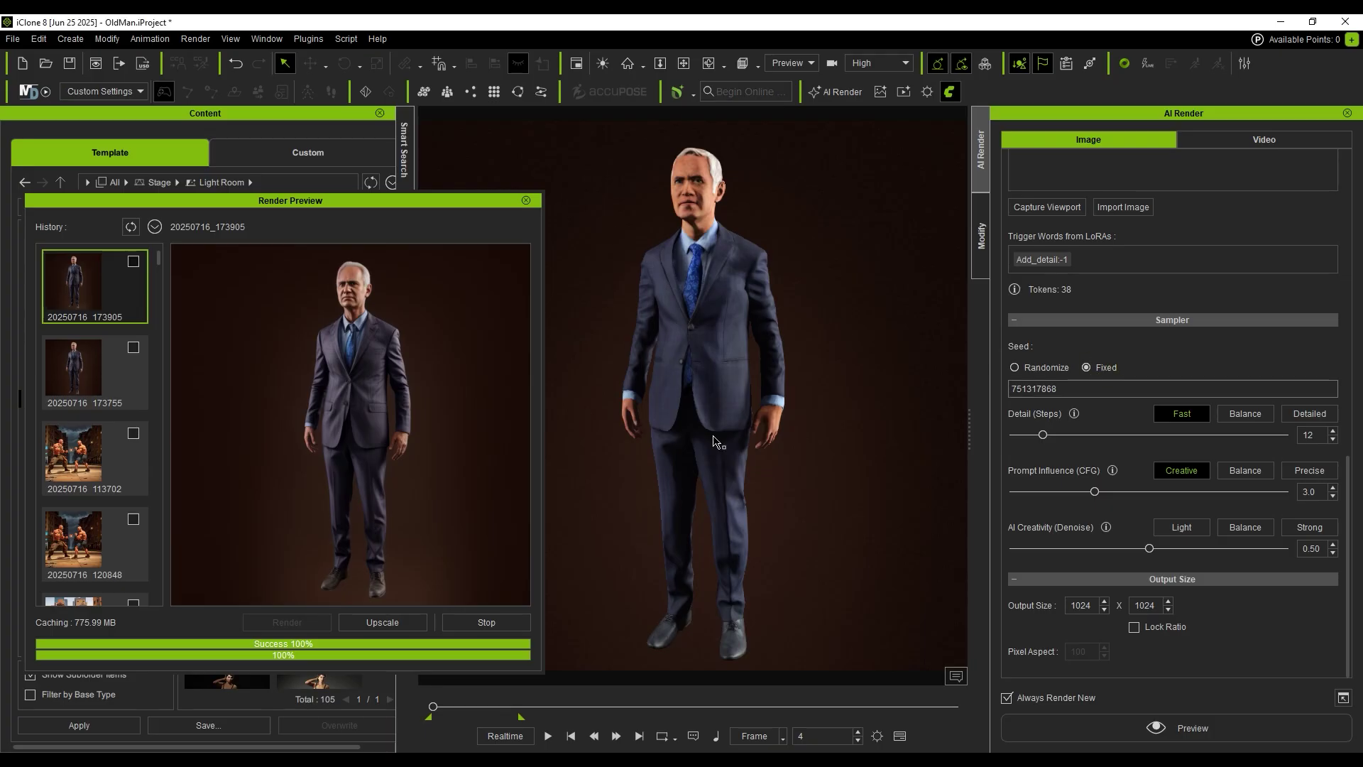
click(731, 501)
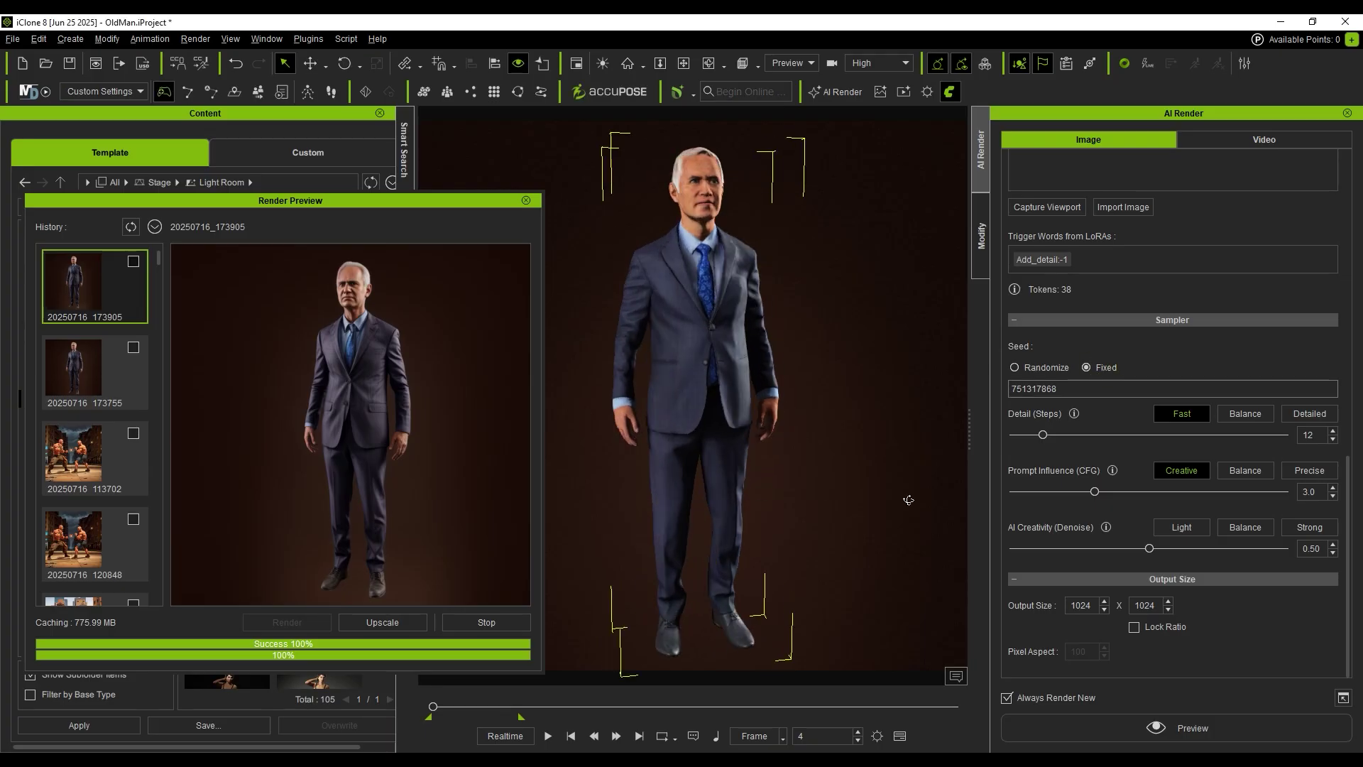
click(1220, 726)
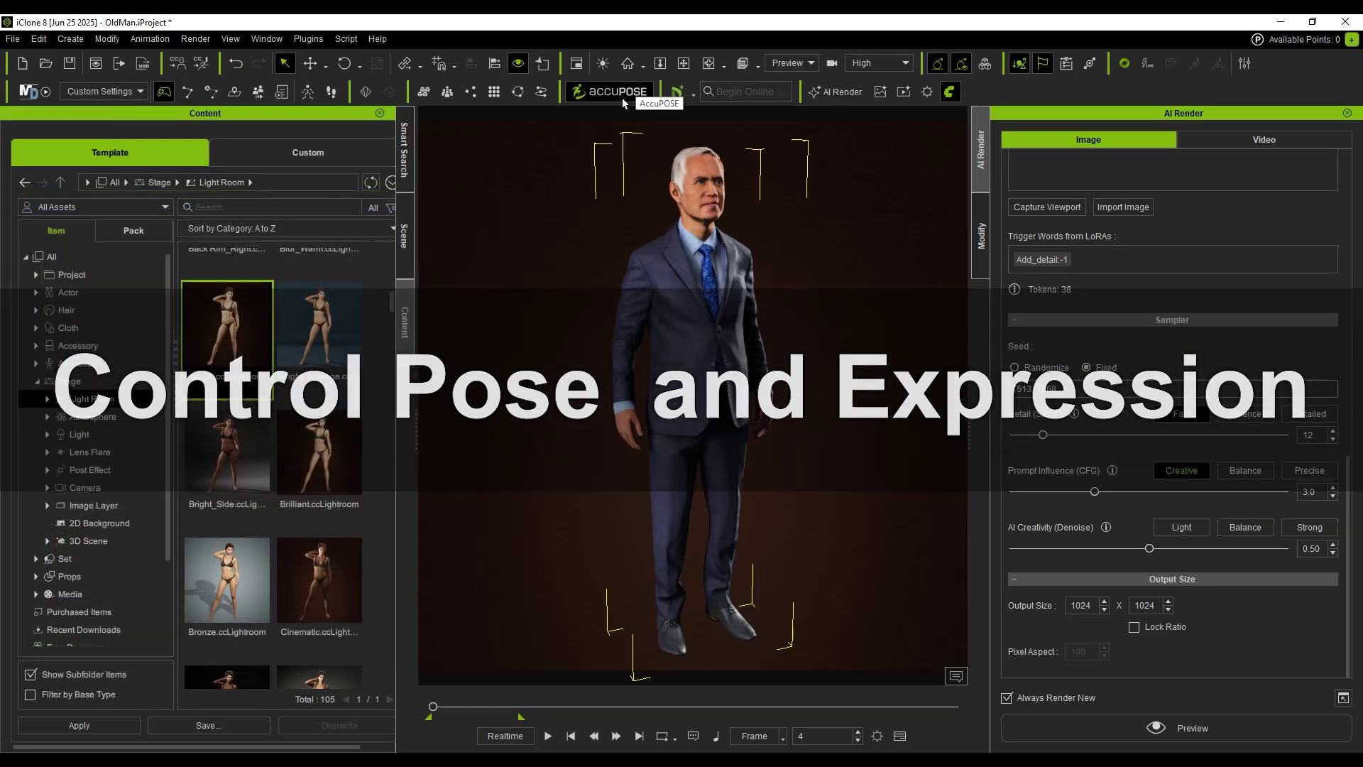
Step: Pose the old man with the Explain Akimbo L preset from Communication > Talk & Listen
click(622, 99)
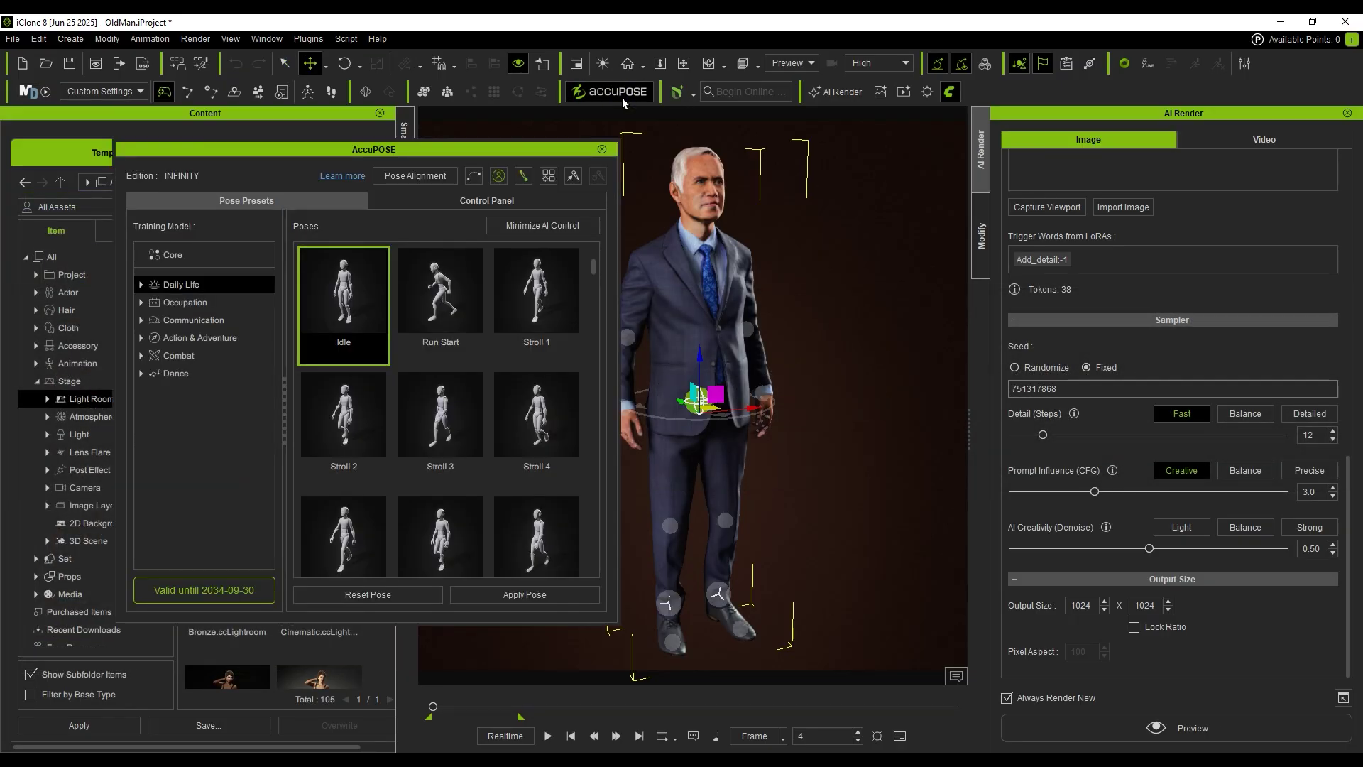
drag(538, 149, 431, 148)
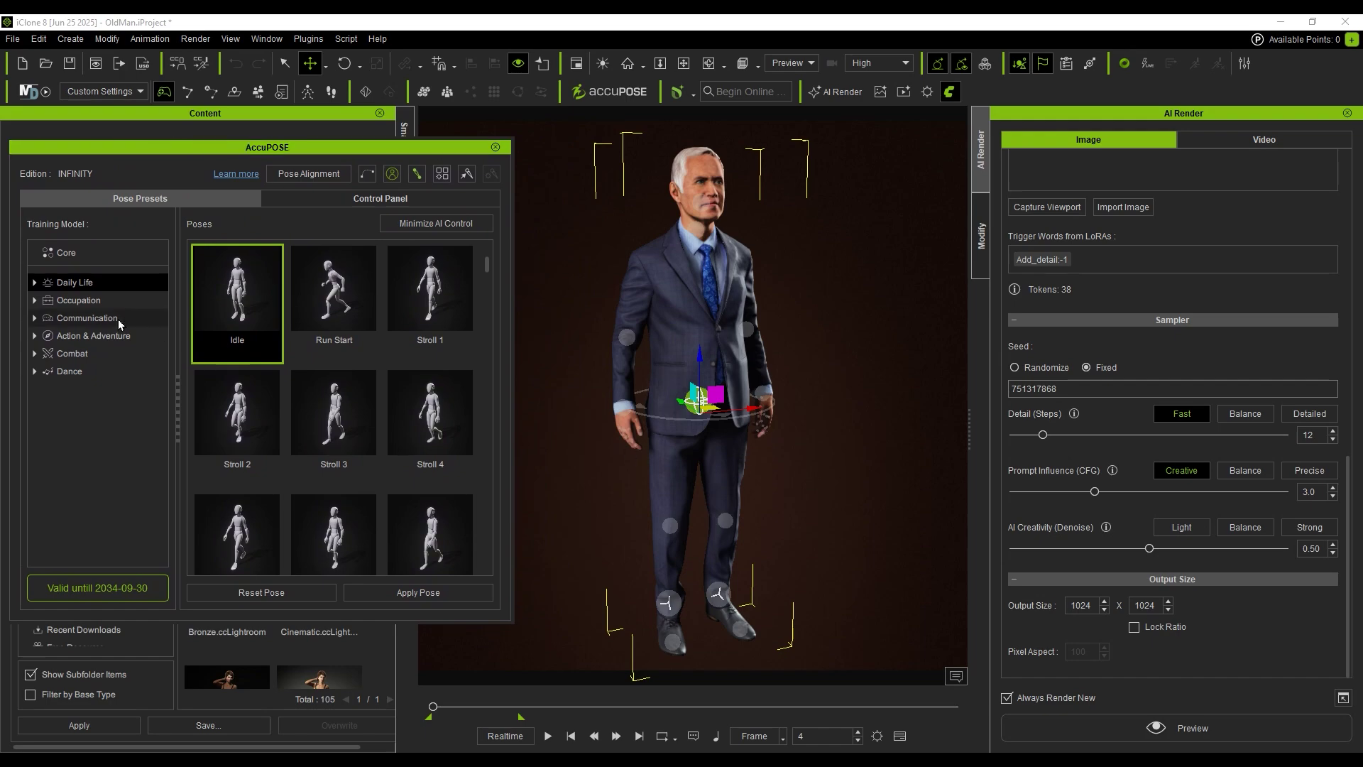
click(35, 318)
click(83, 352)
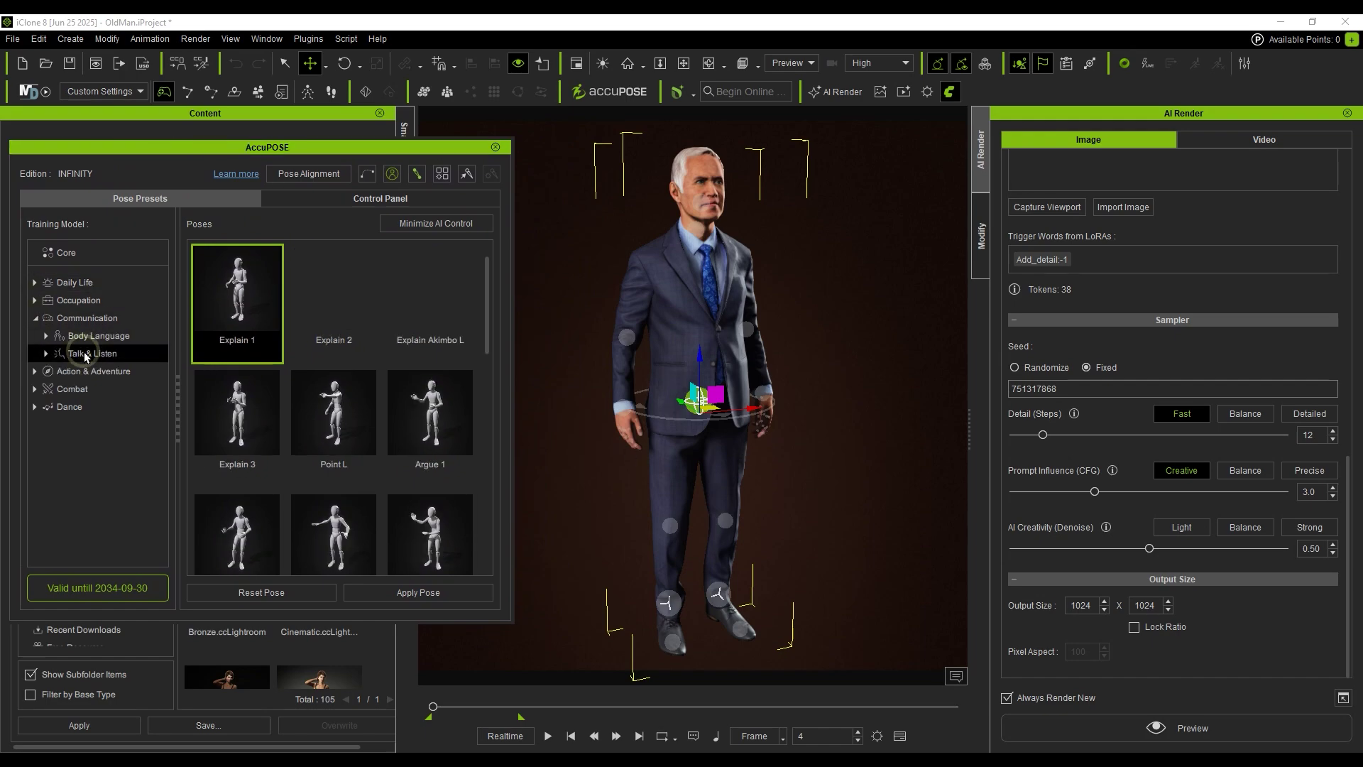
click(421, 314)
click(452, 594)
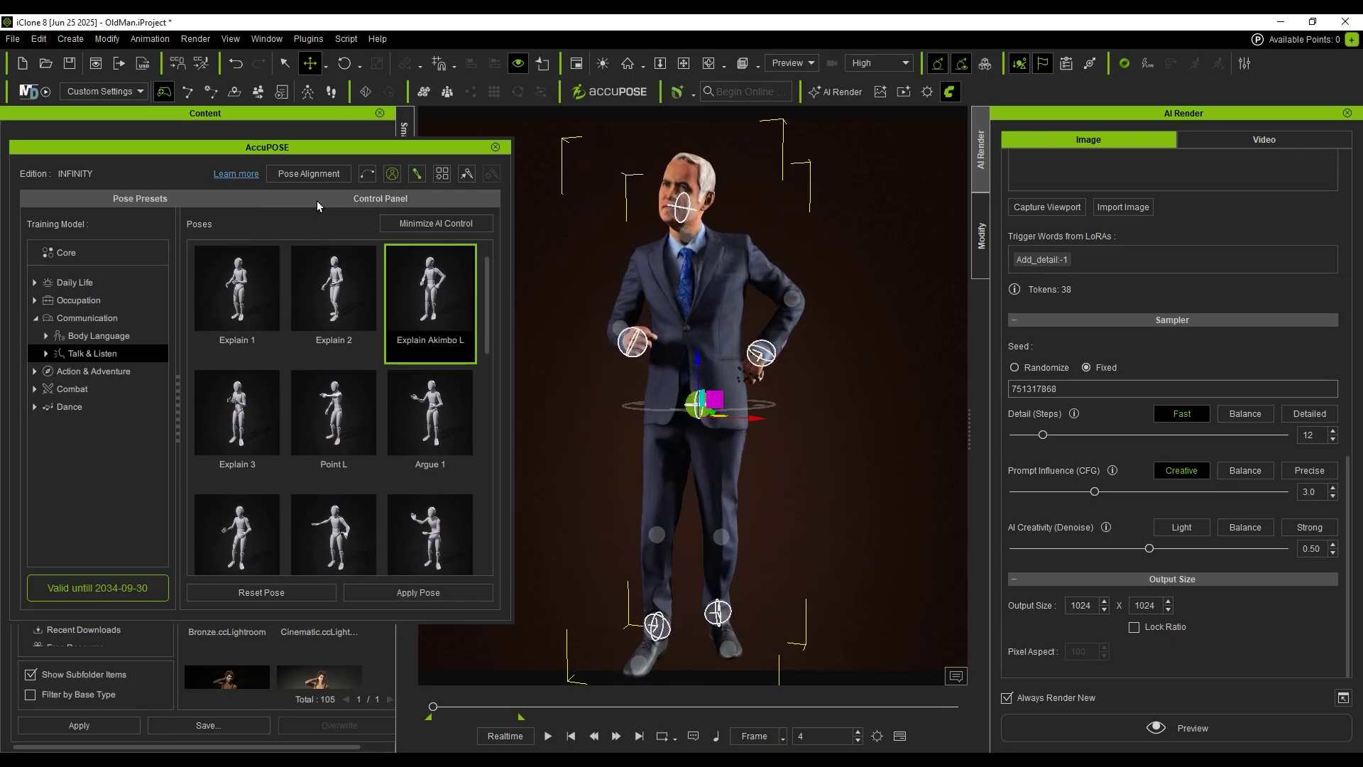
Step: Raise his right hand to the chest, turn the head slightly, and render an AI preview
click(428, 206)
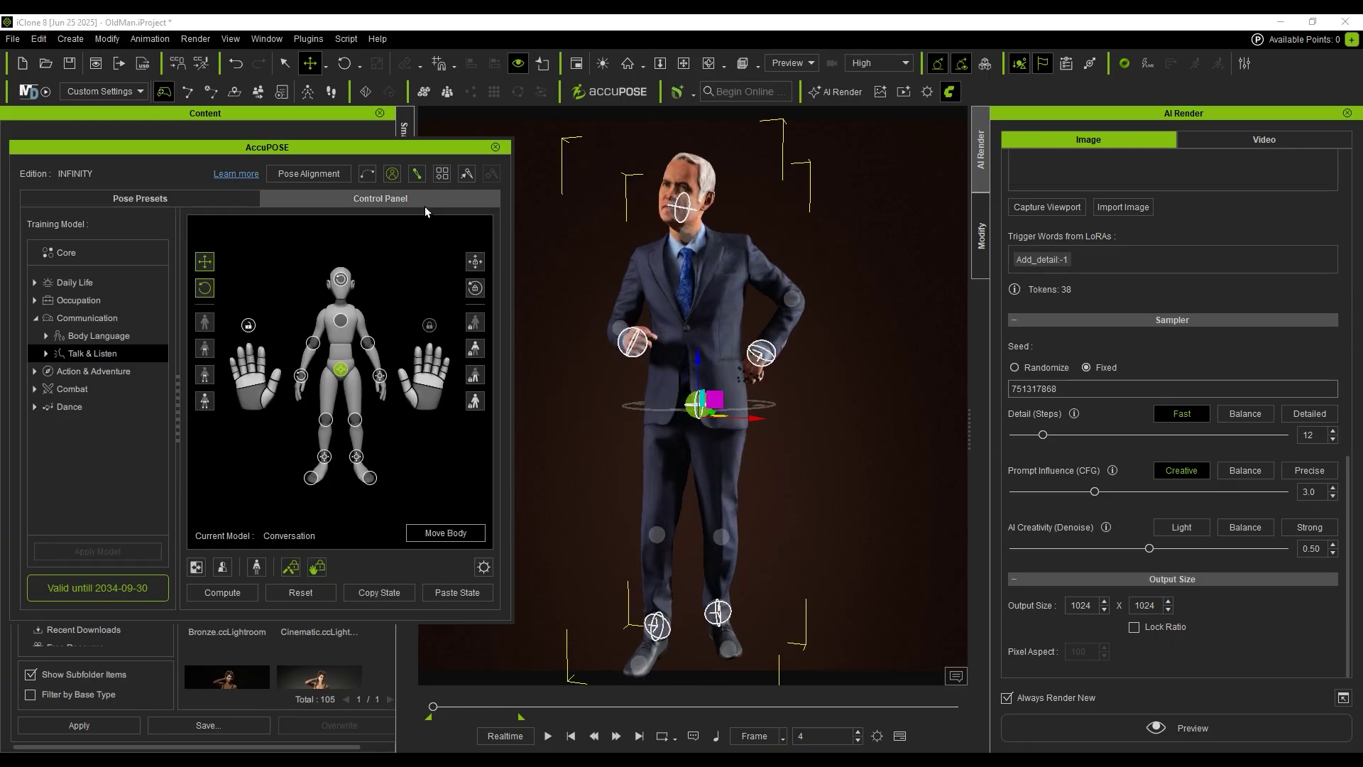
drag(301, 375, 316, 316)
click(340, 279)
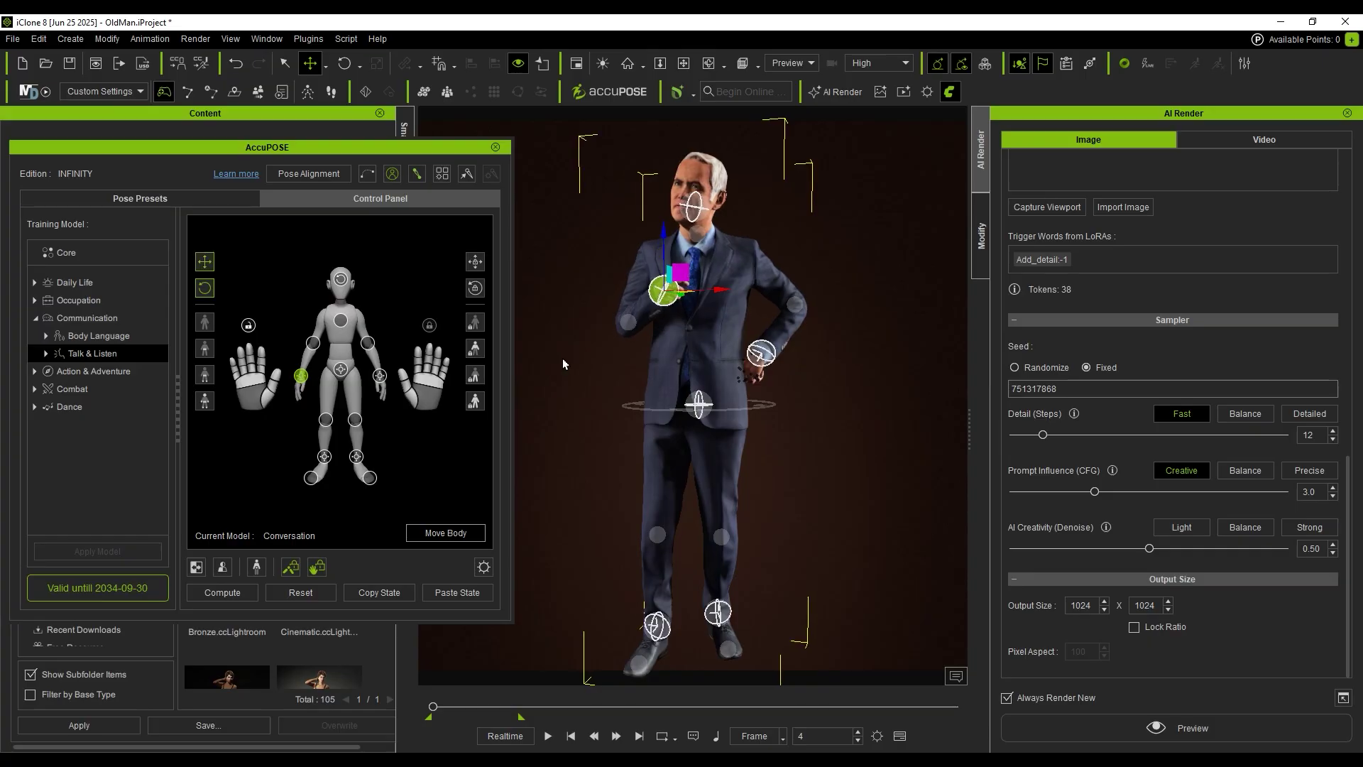
key(e)
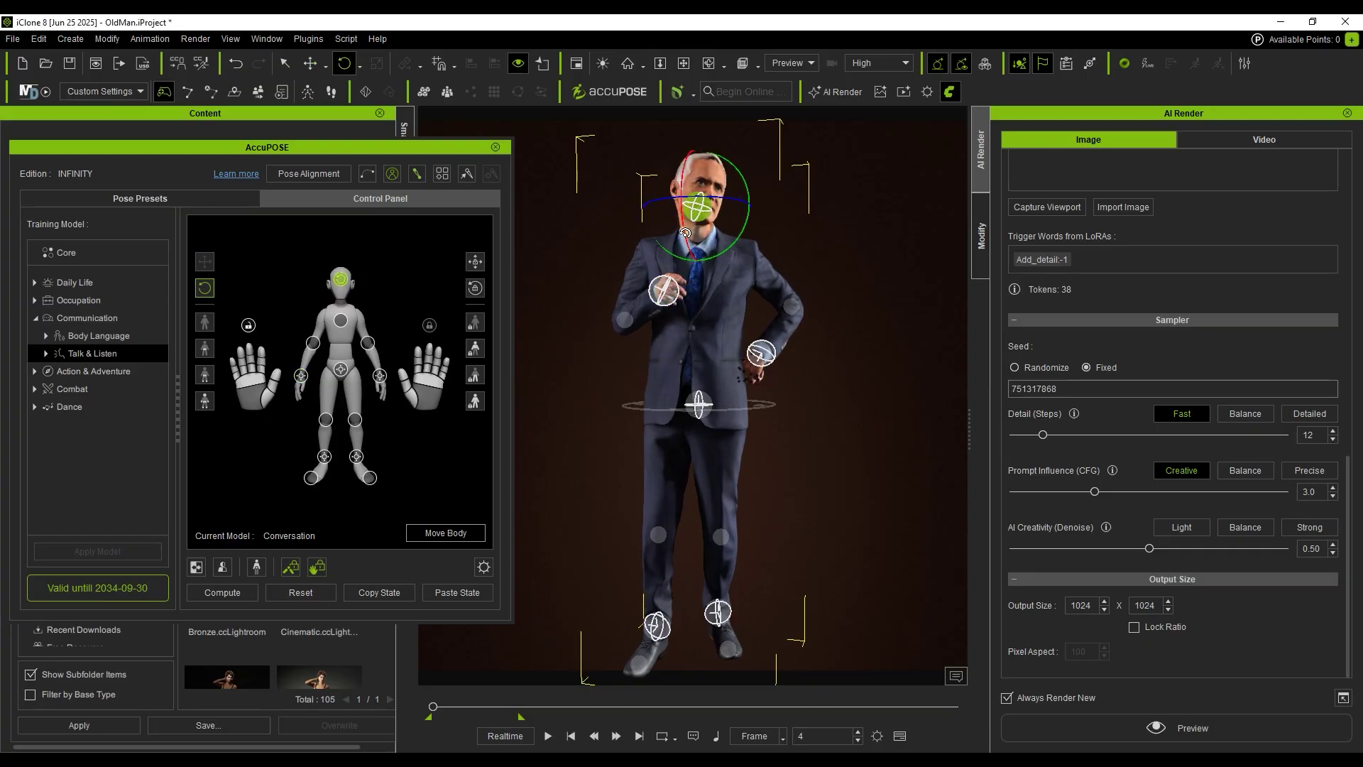
drag(686, 243, 786, 428)
click(495, 147)
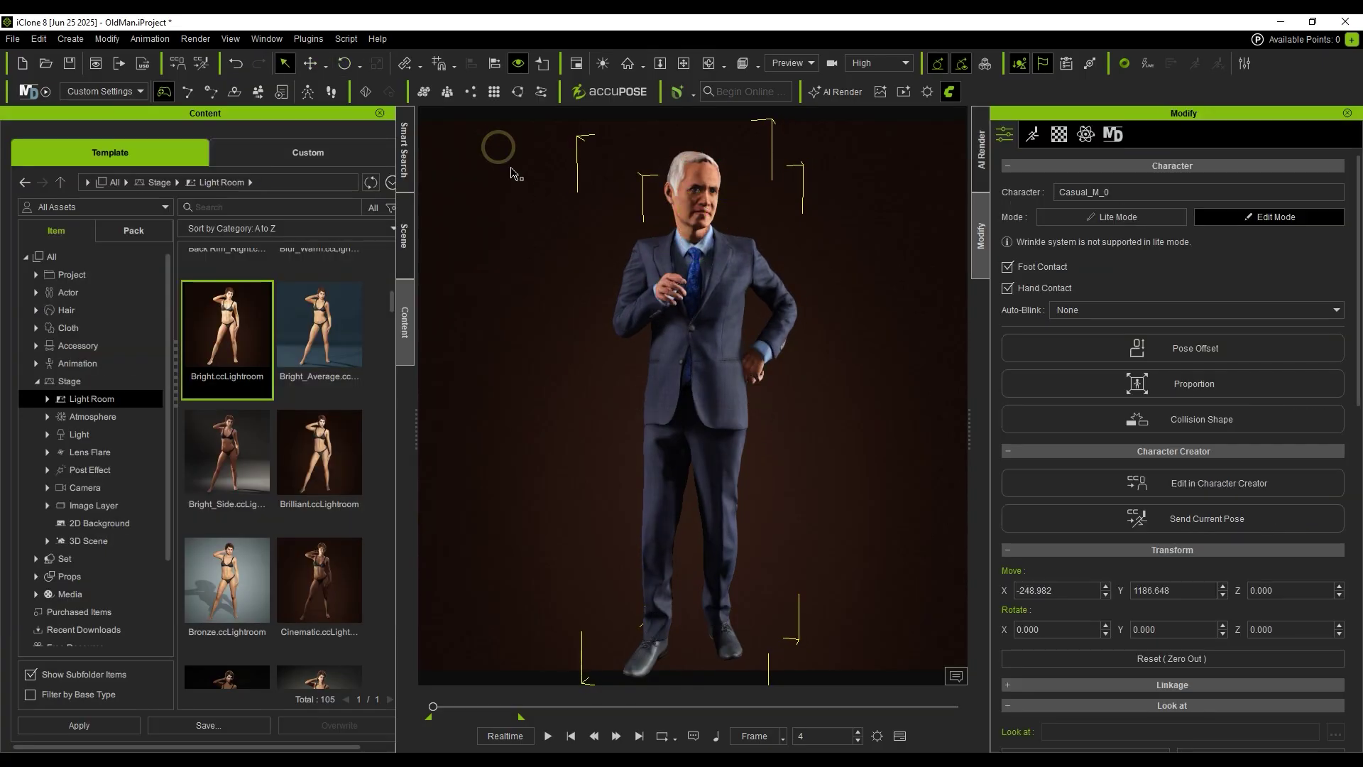
click(978, 181)
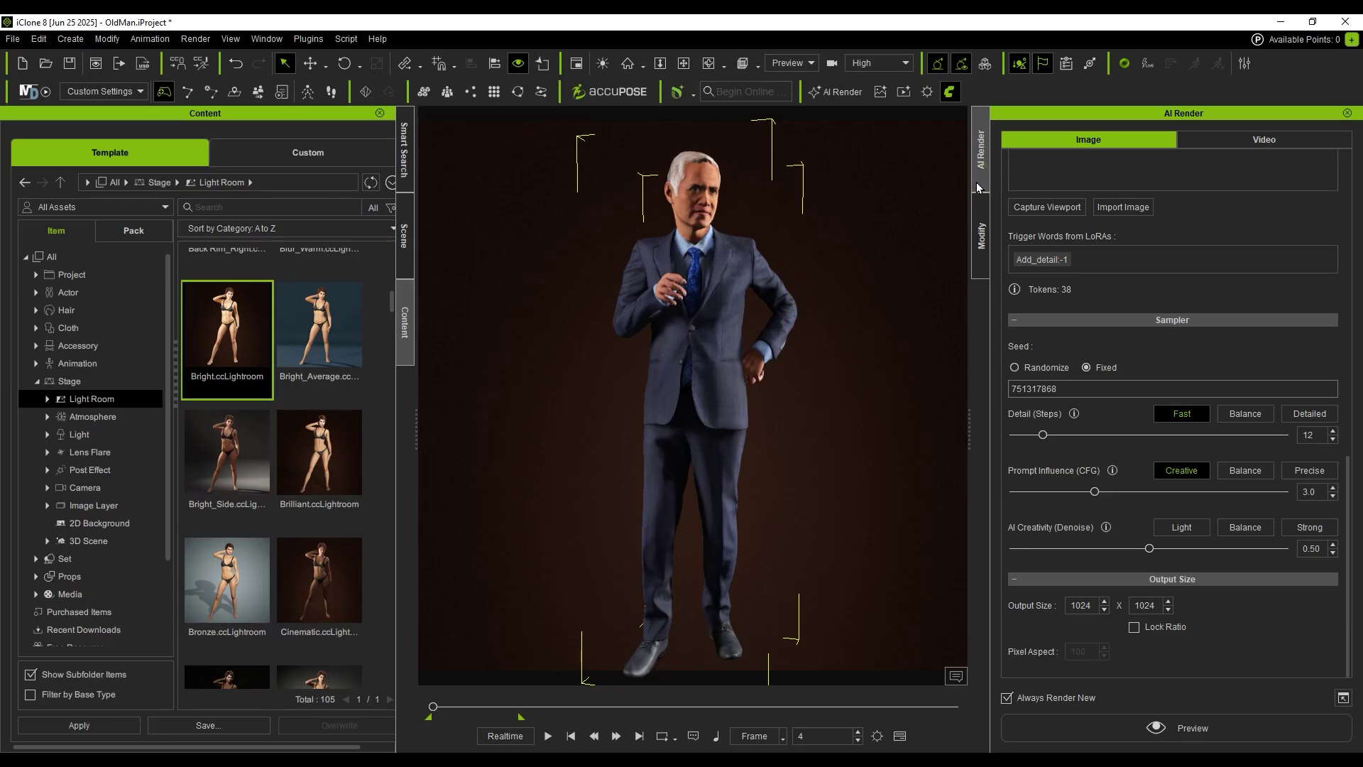
click(1226, 731)
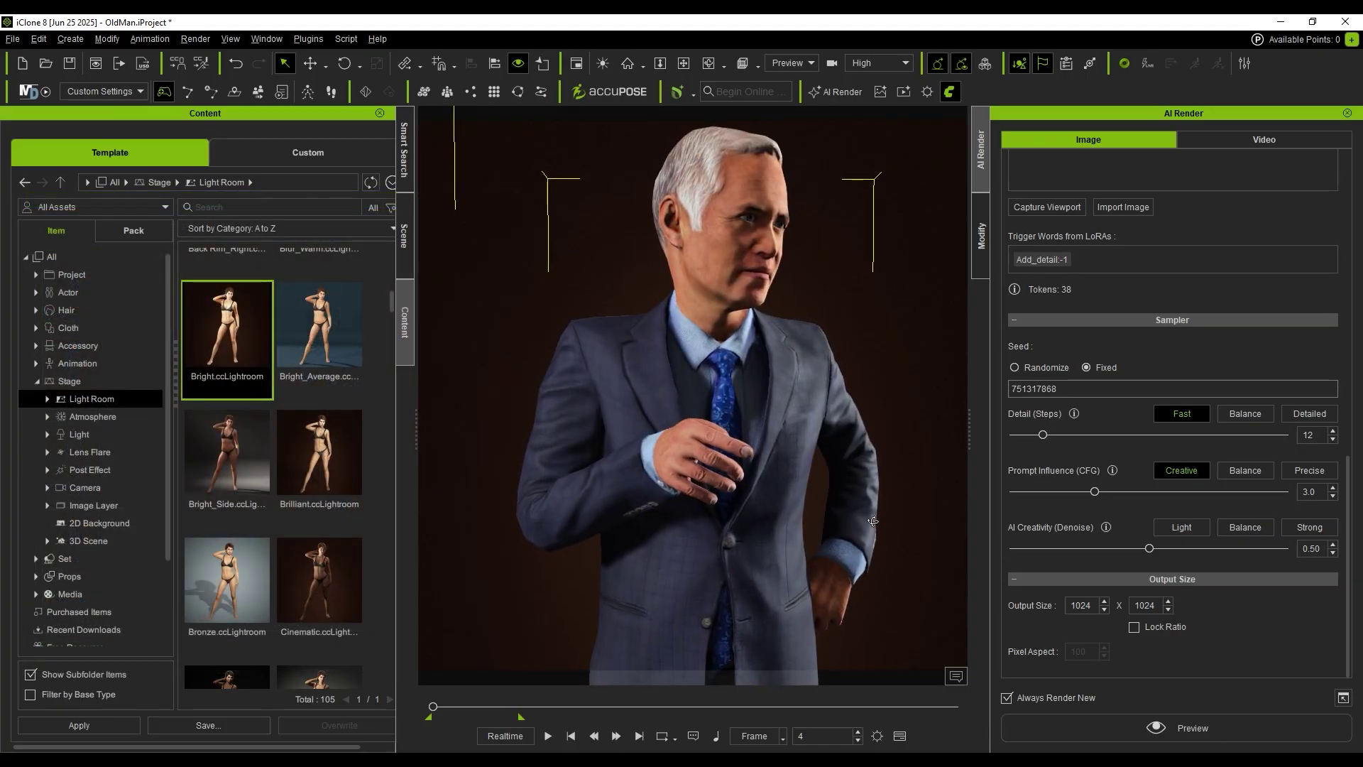
Step: Turn the man's head toward the camera with a slight tilt in Edit Motion Layer
click(978, 271)
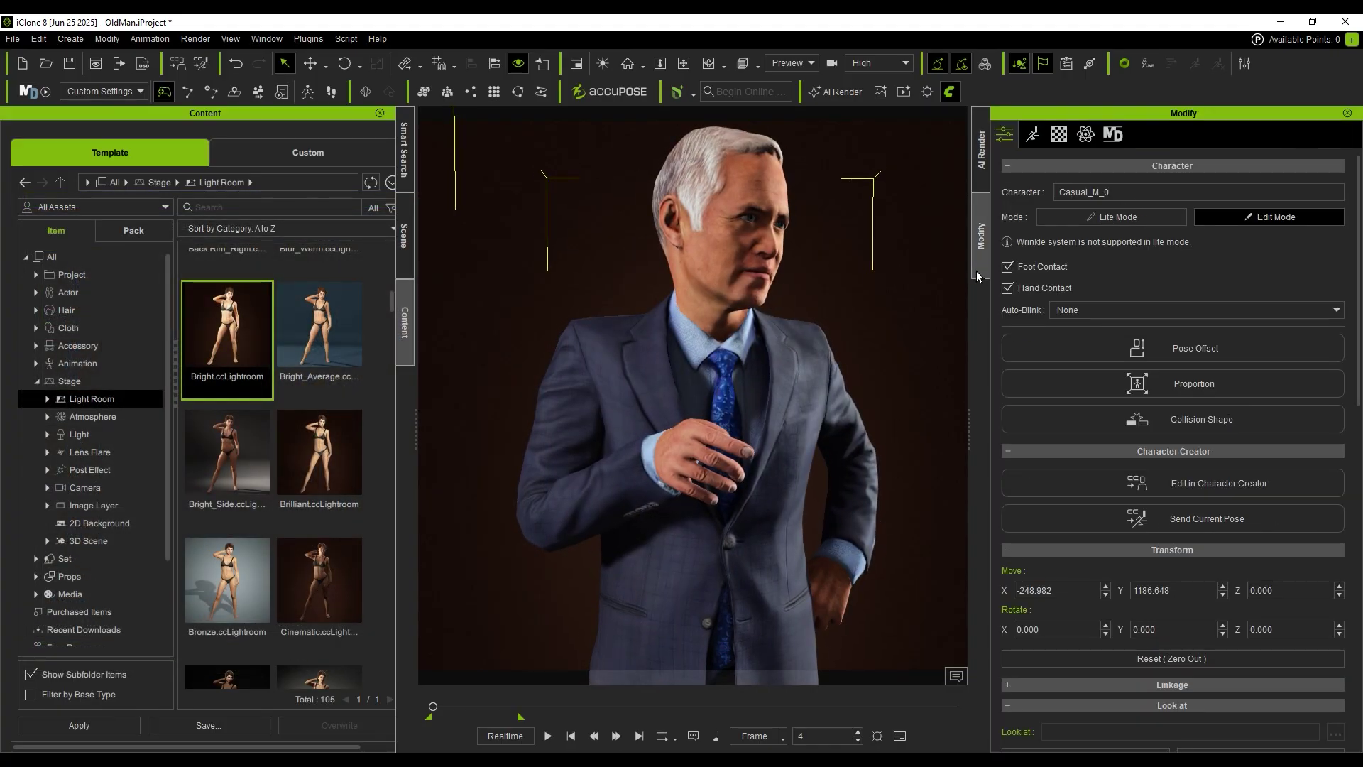
click(1033, 134)
click(1092, 283)
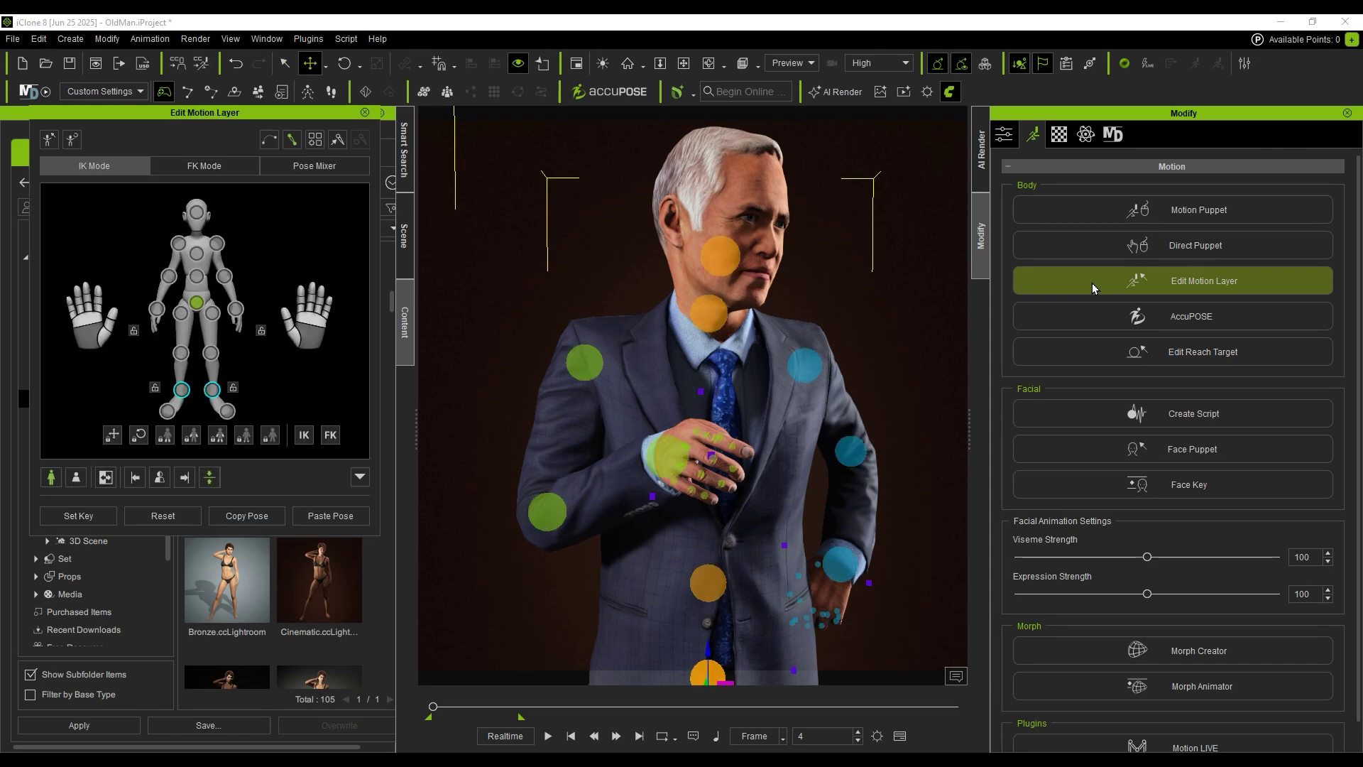
click(721, 256)
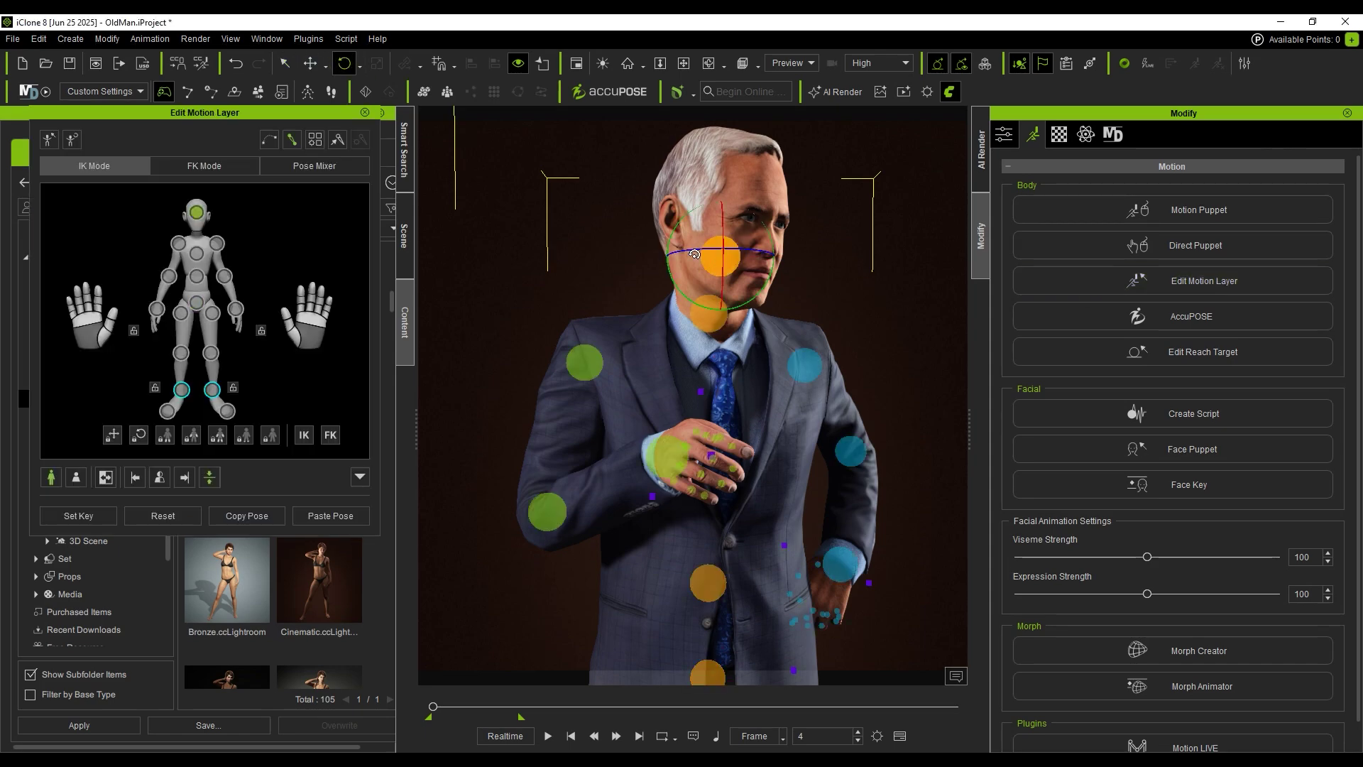
drag(694, 254, 663, 254)
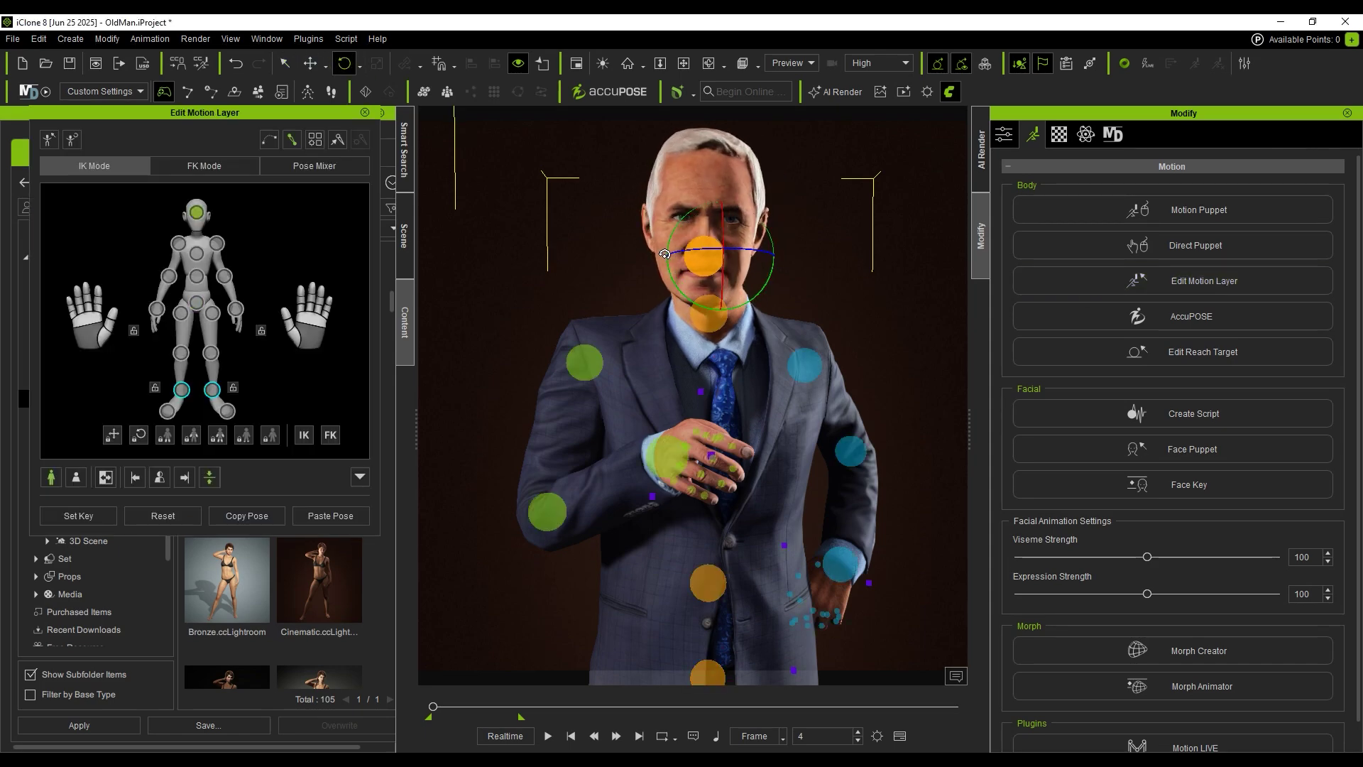
drag(743, 294, 751, 281)
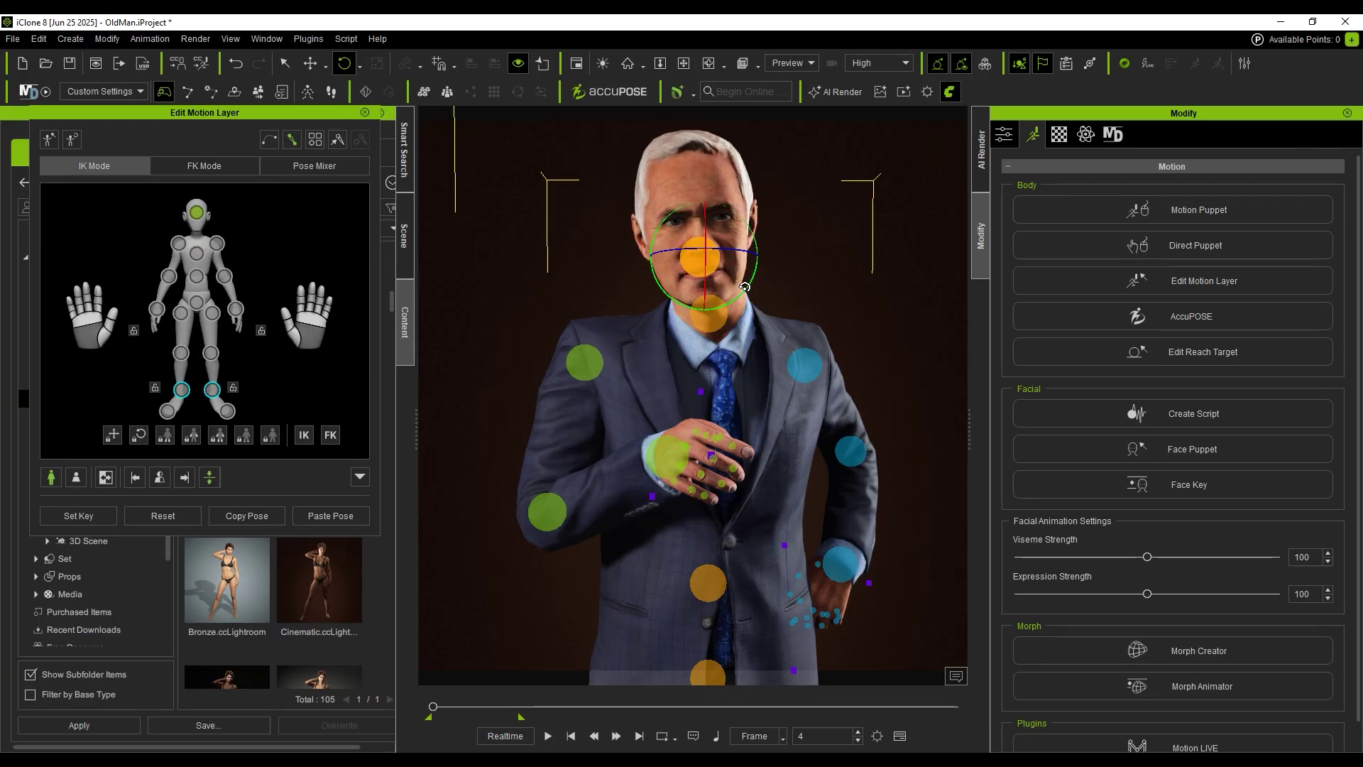
click(366, 113)
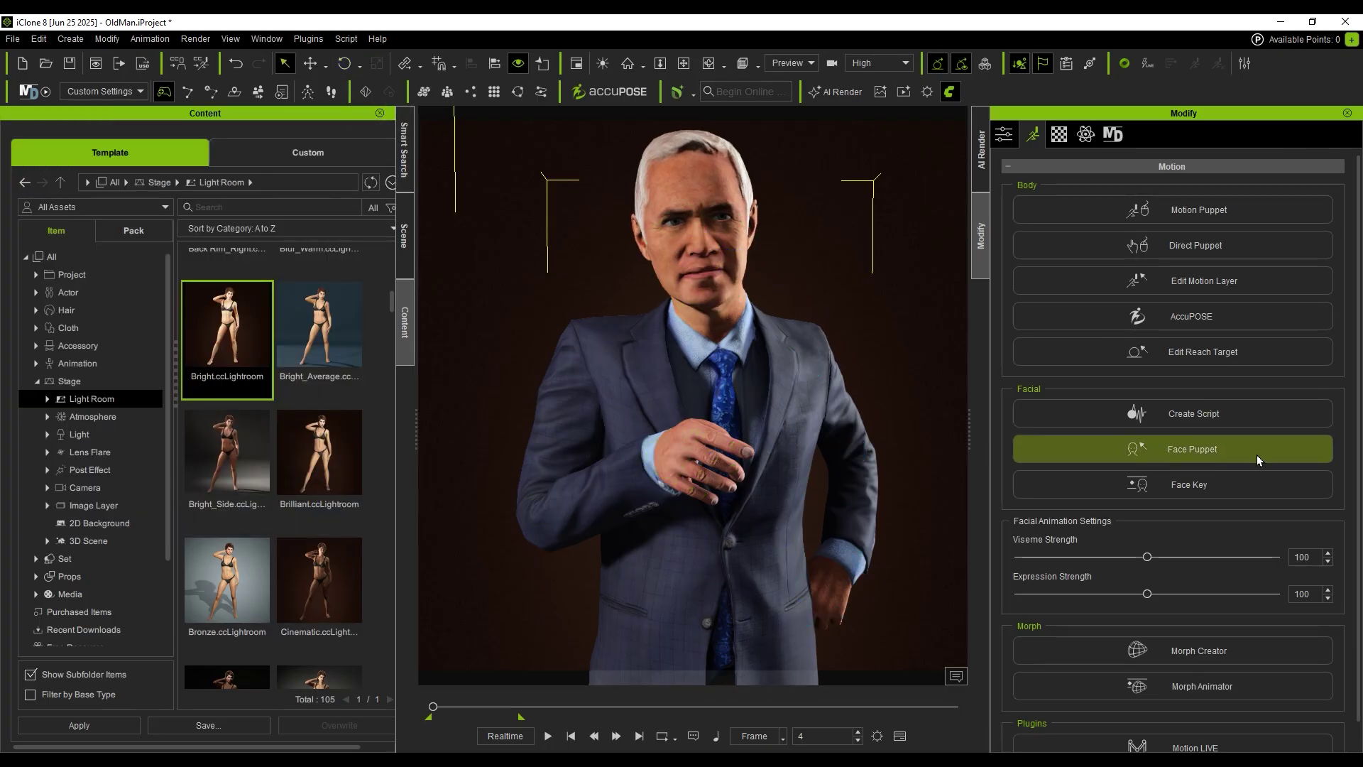
Step: Give him the 12_Happy broad smile from the Face Key expression presets
click(1224, 484)
click(230, 198)
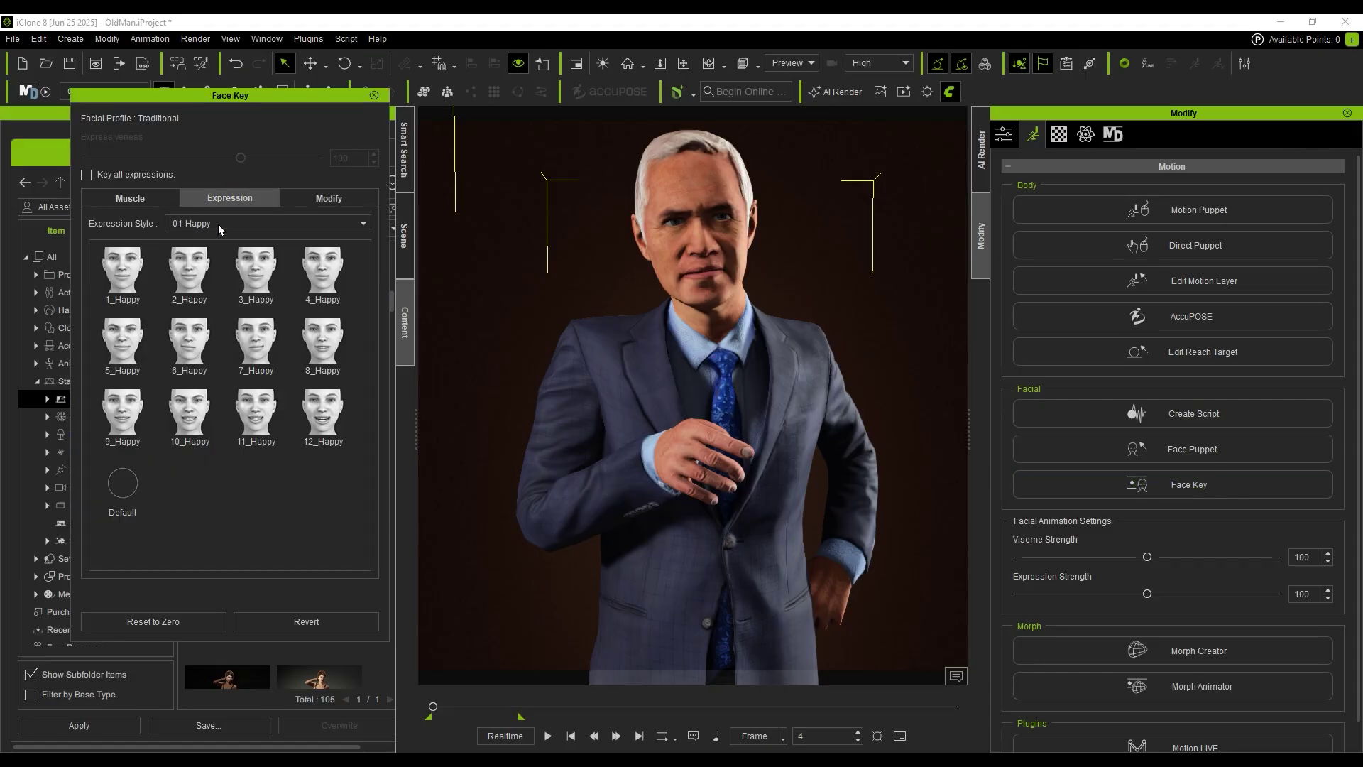
click(262, 426)
click(327, 417)
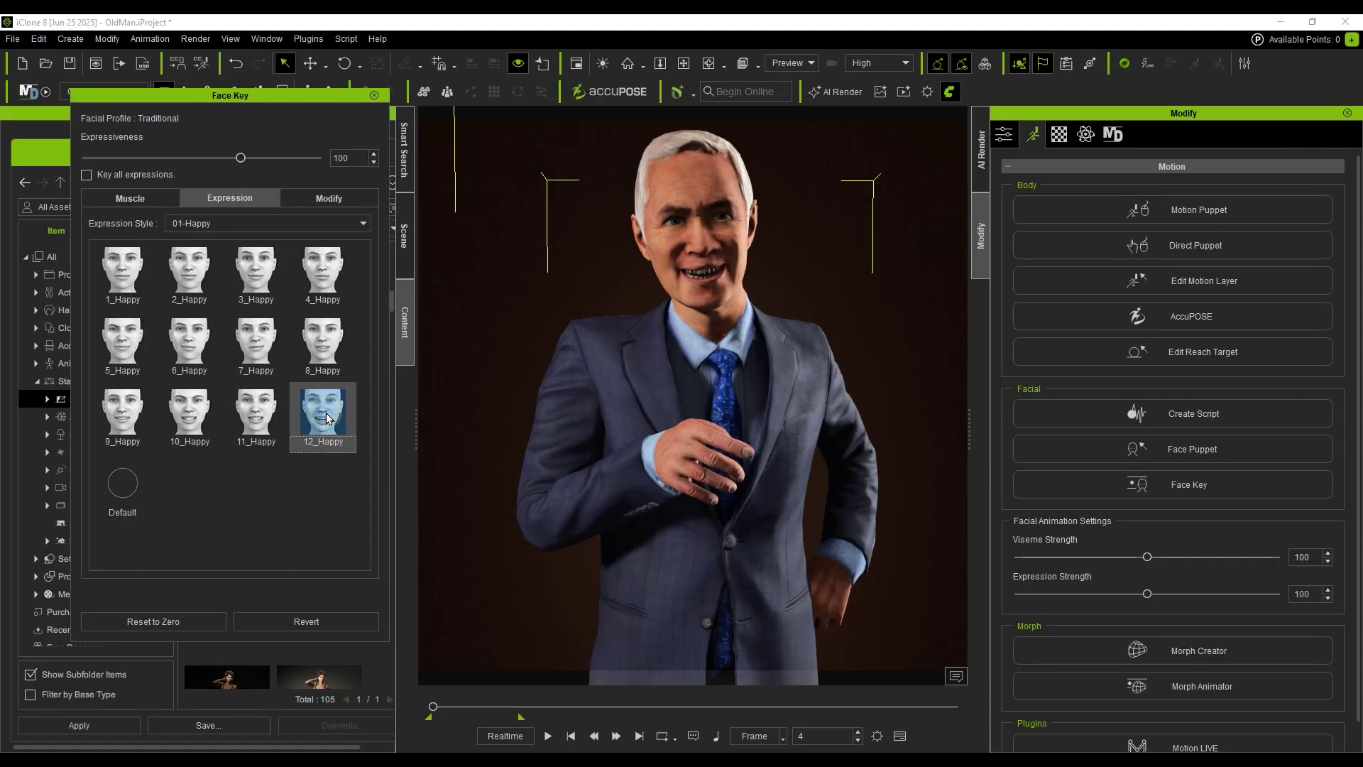
click(374, 95)
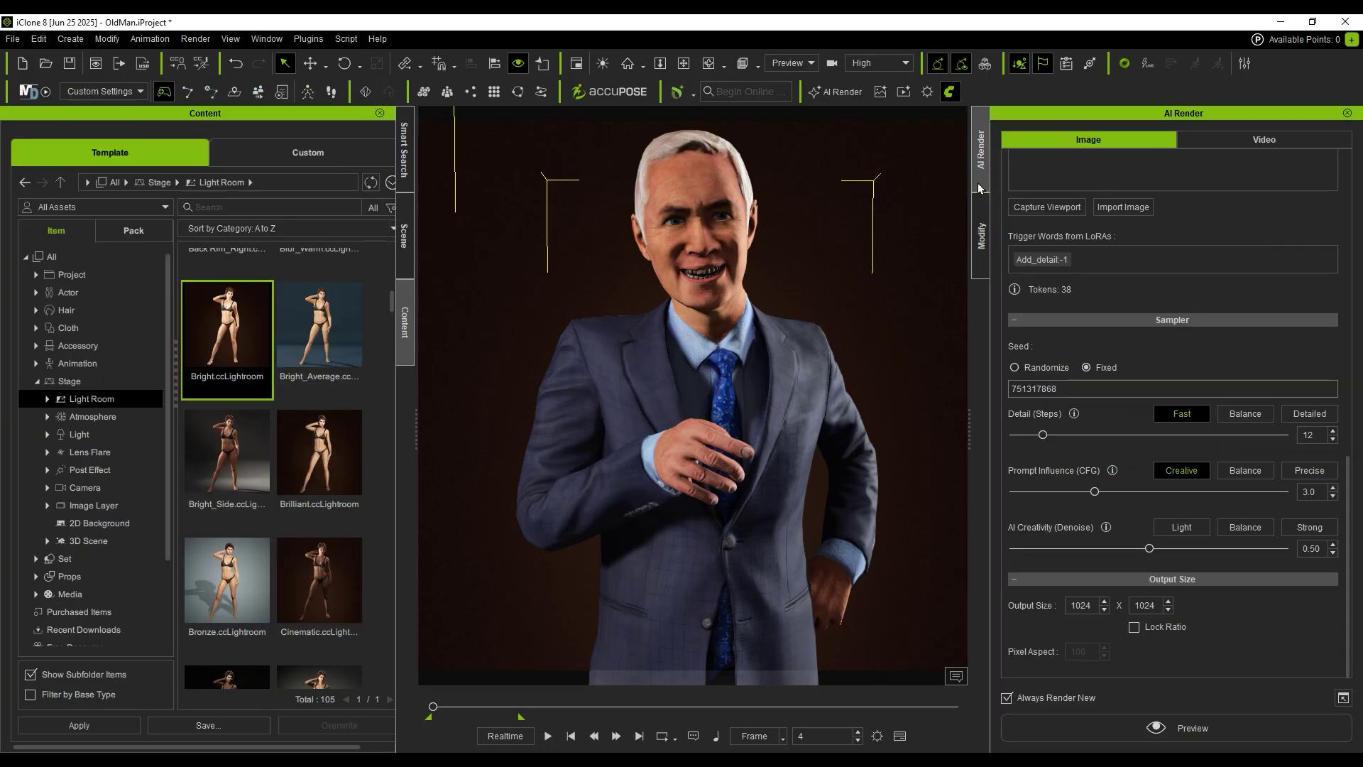
Step: Update the guide maps, set the Depth Far Clipping Plane to 20, and update again
drag(1352, 458, 1343, 210)
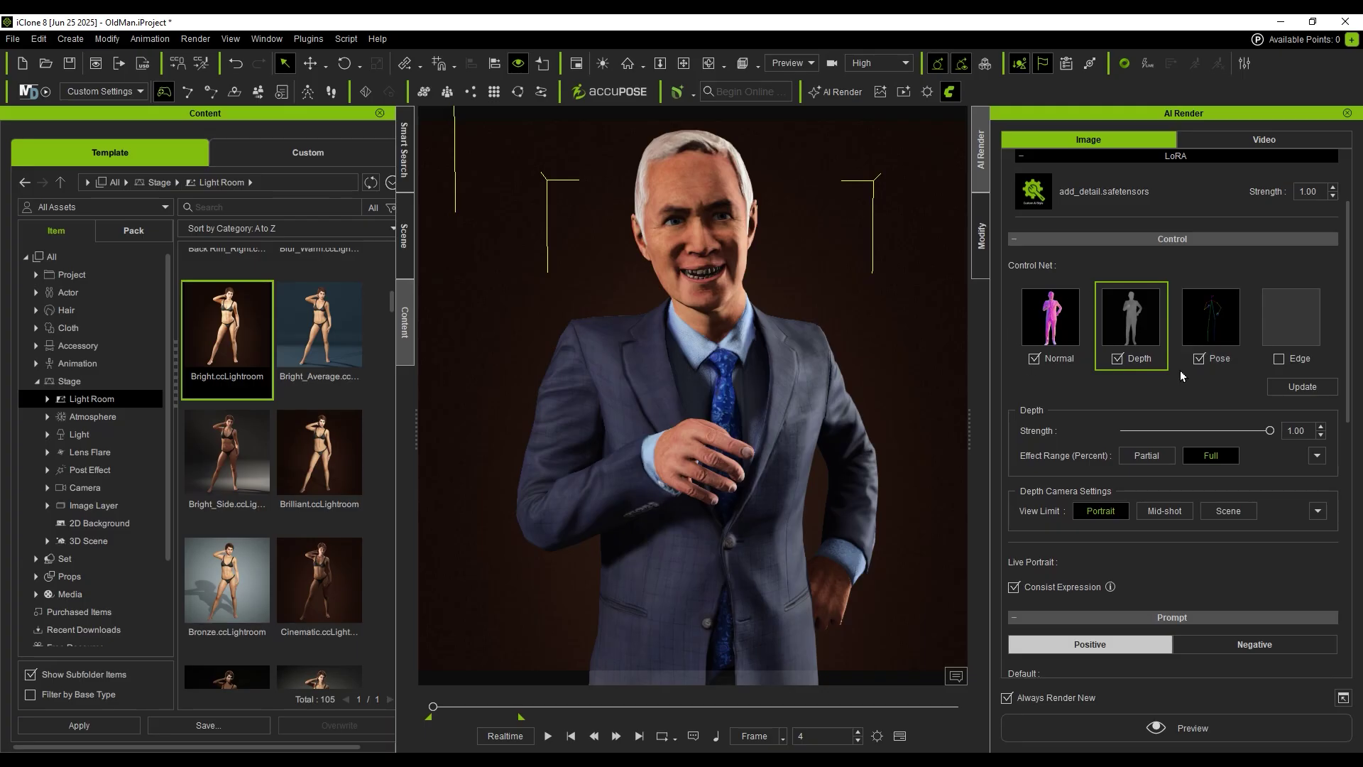
click(1275, 386)
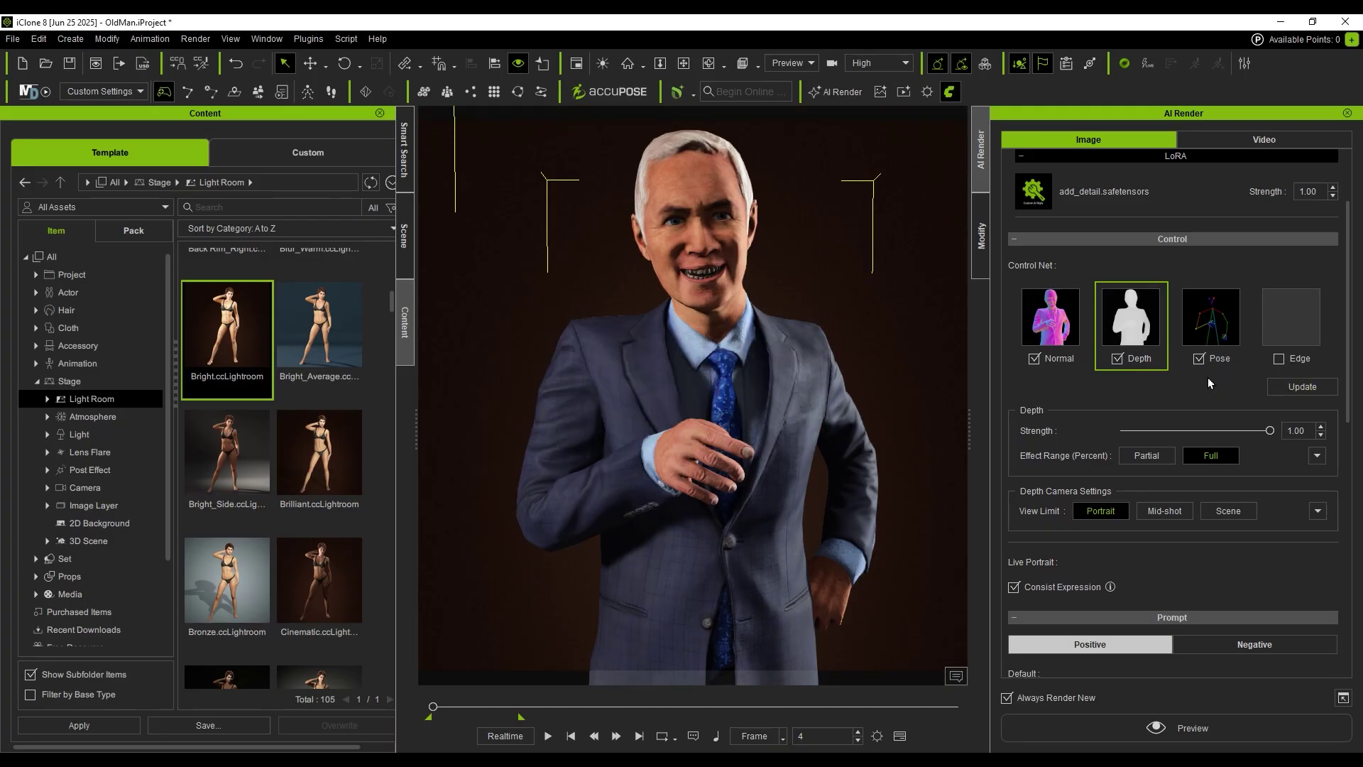
click(1315, 512)
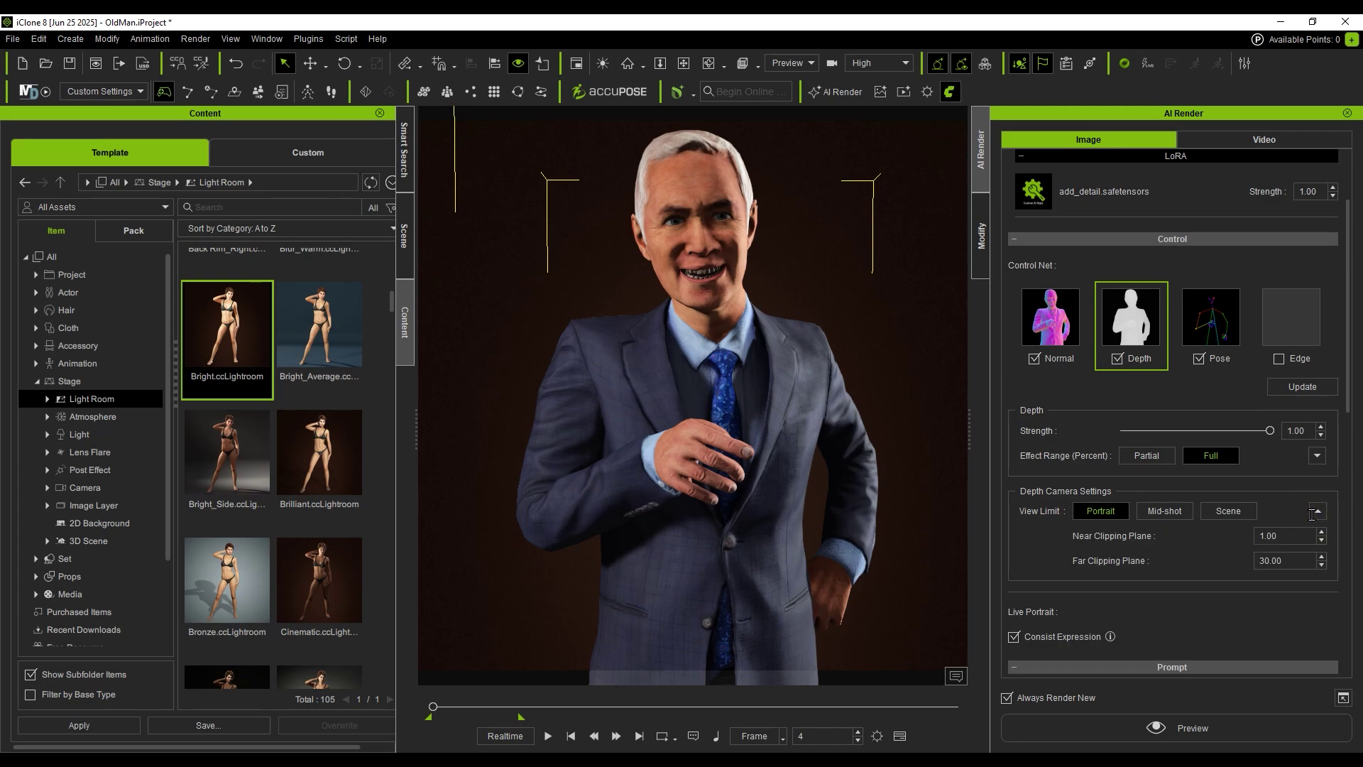
drag(1294, 564, 1189, 562)
text(20)
click(1303, 386)
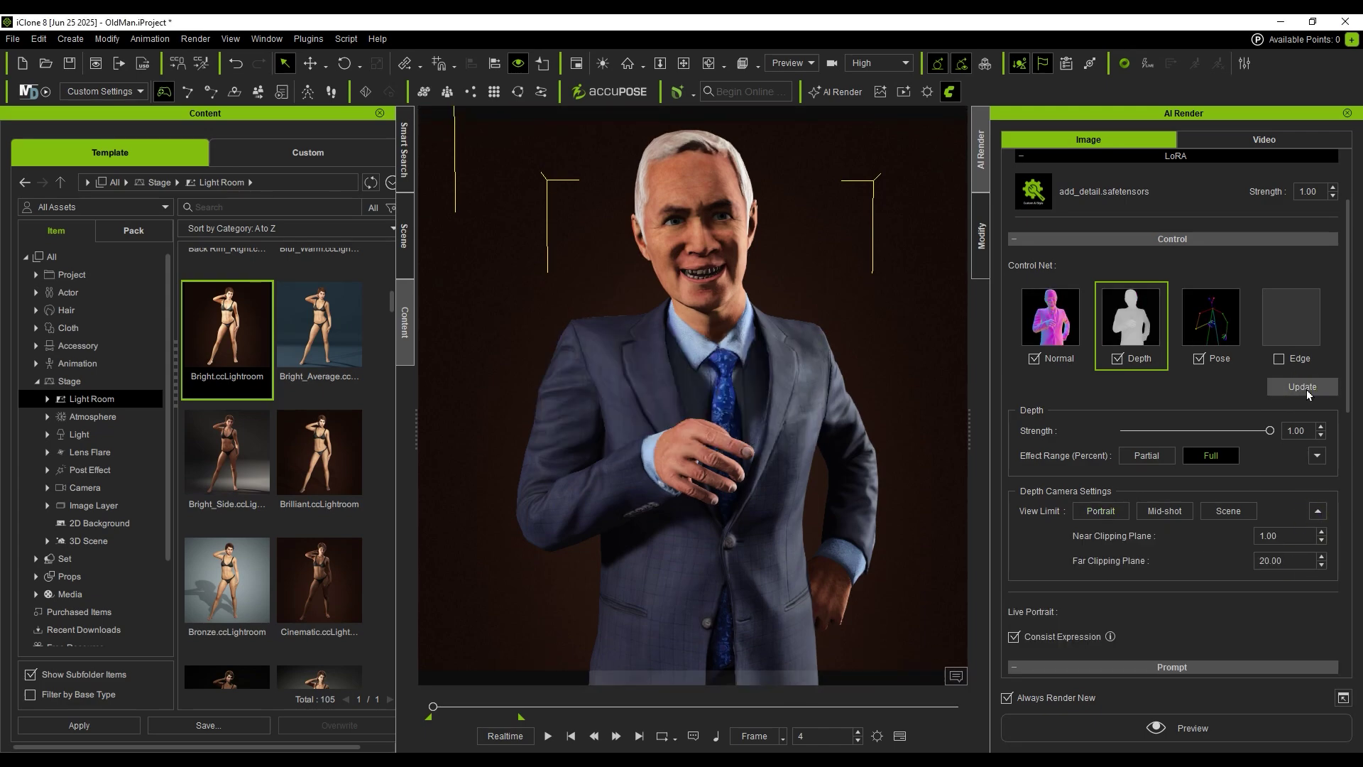
mouse_move(1122, 321)
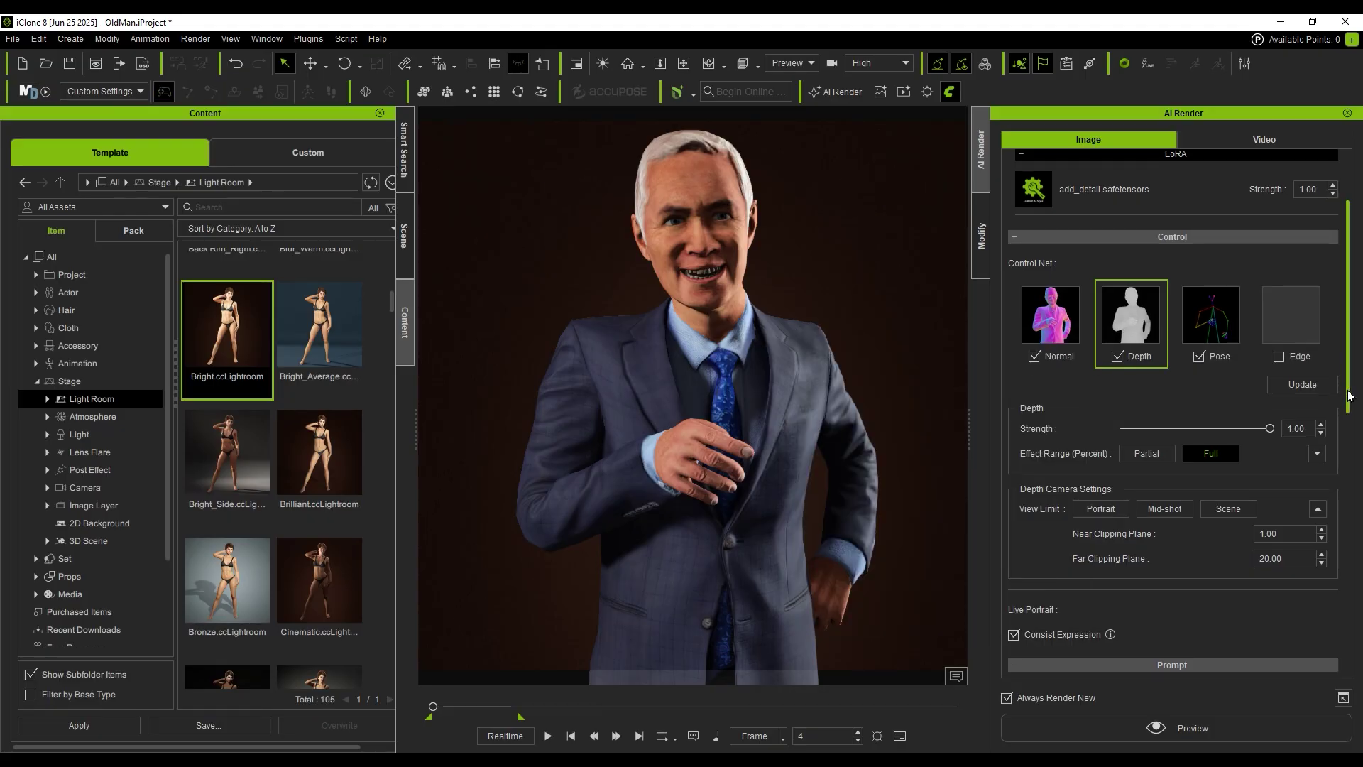
drag(1347, 398, 1341, 509)
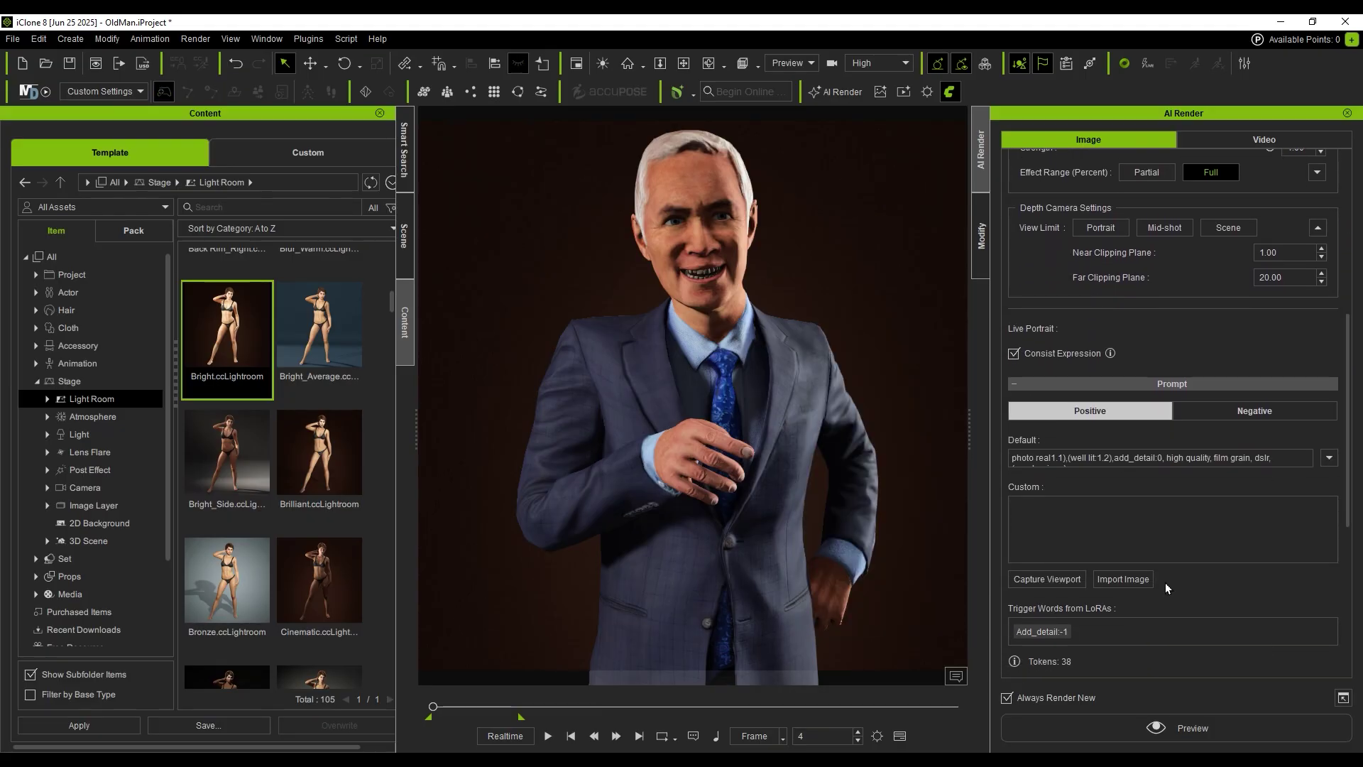
Step: Capture the viewport, add 'Western,elderly' to the custom prompt, and render a new preview
click(1047, 579)
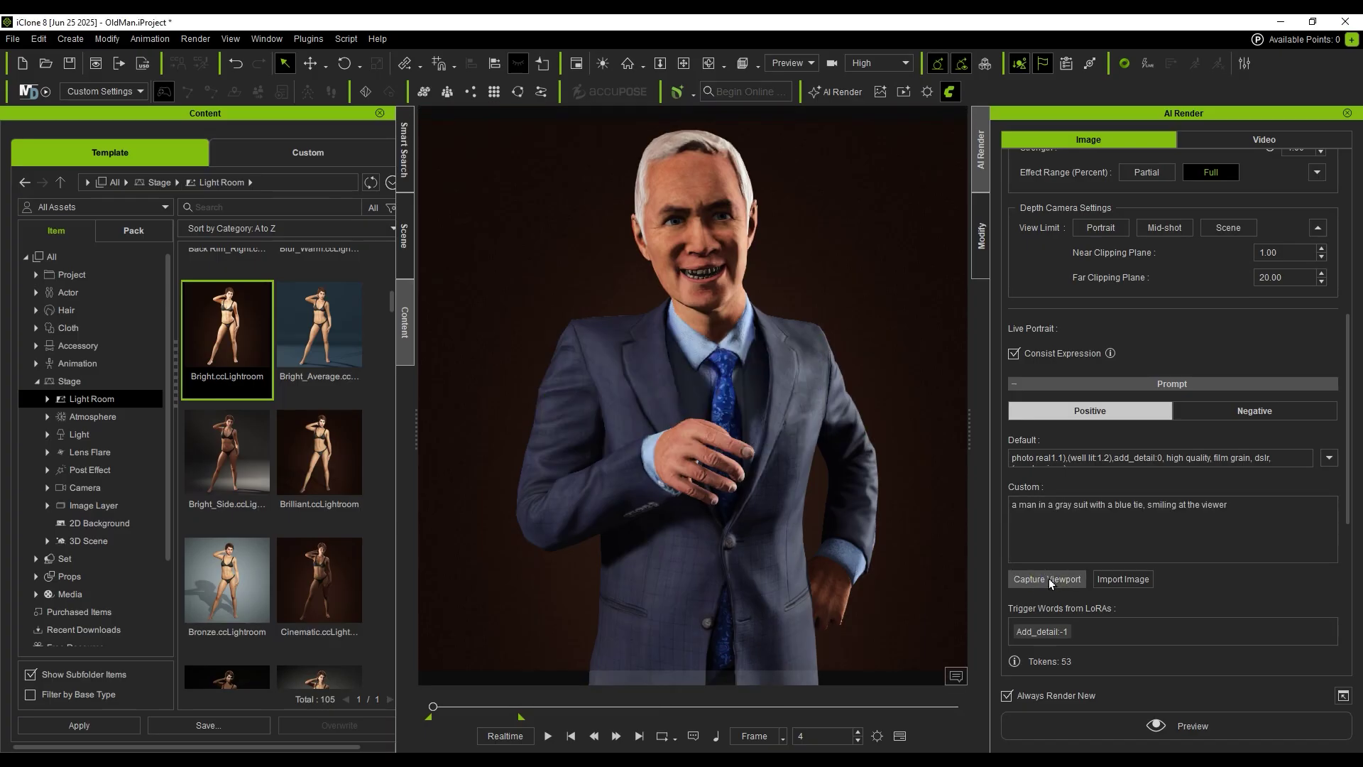
text(We )
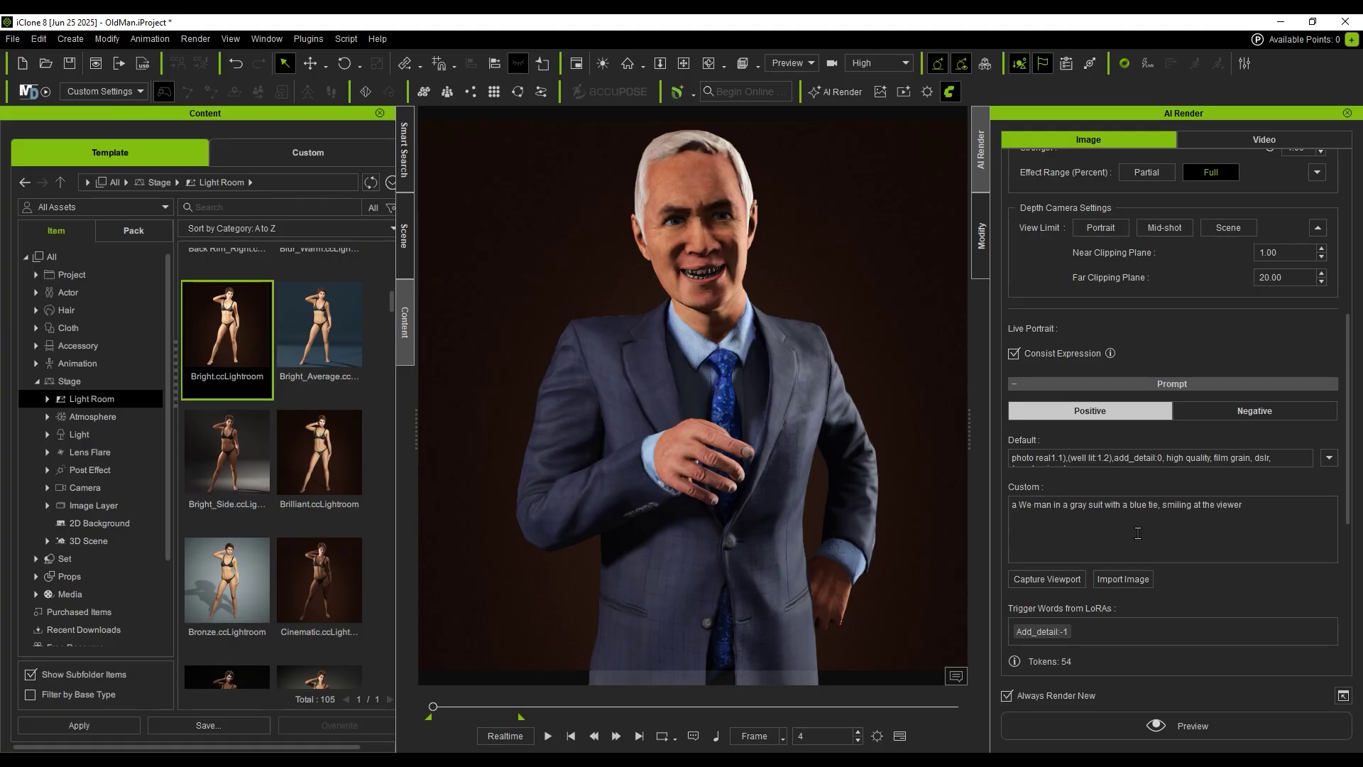
text(stern,elde)
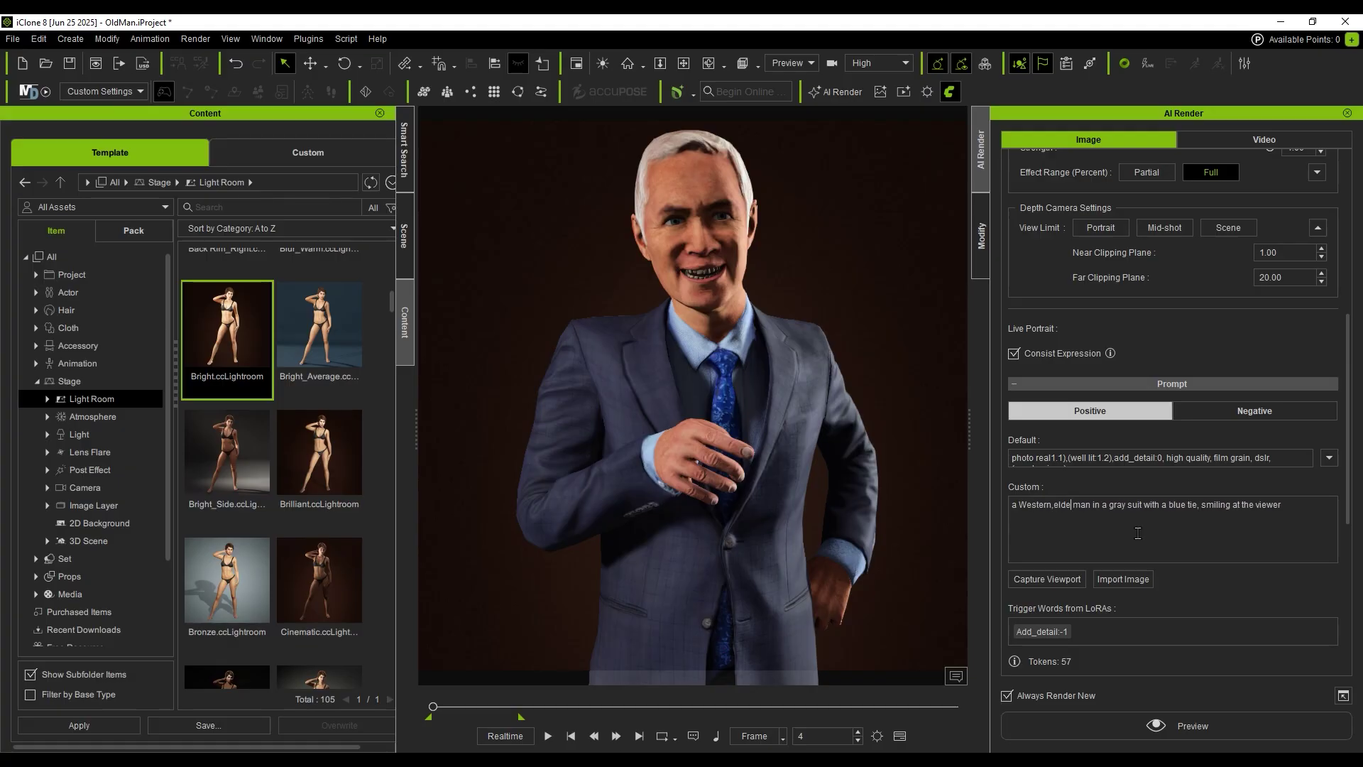
text(rly)
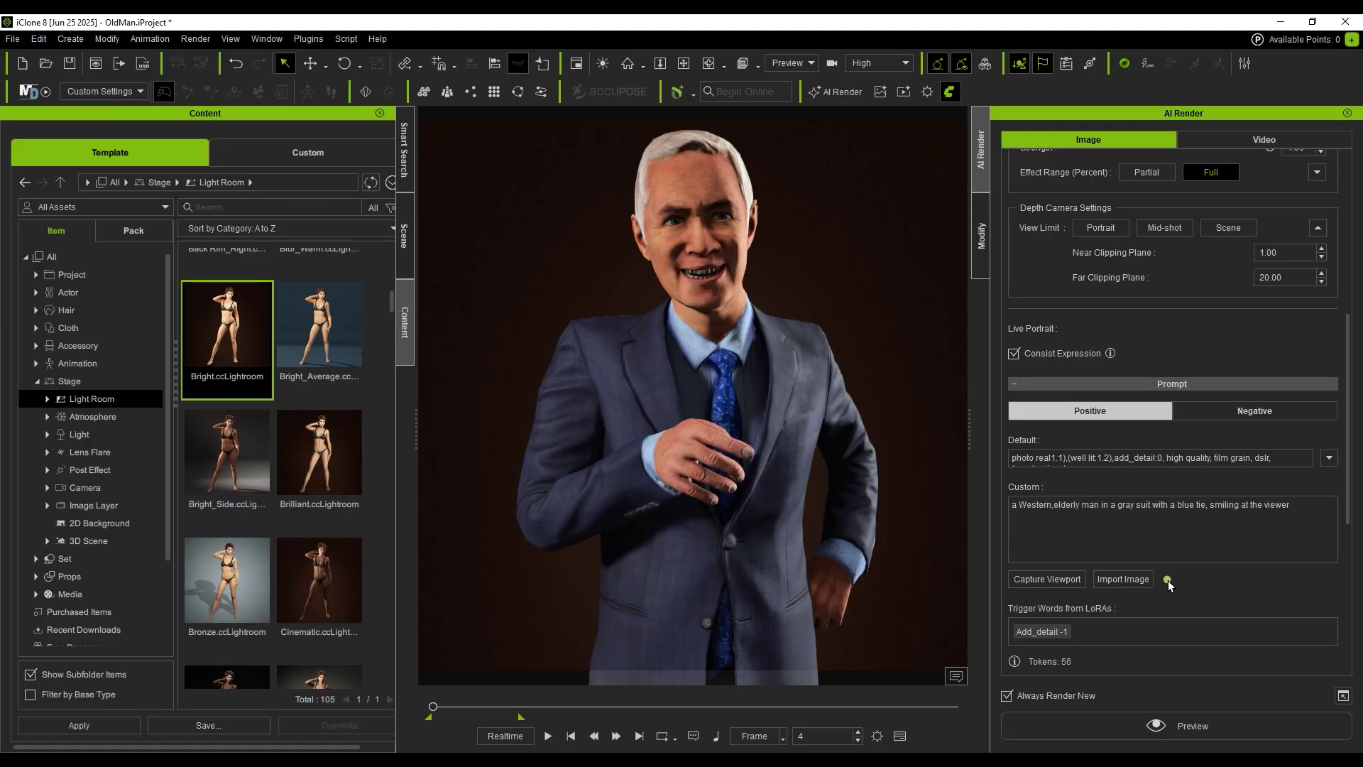
click(1216, 723)
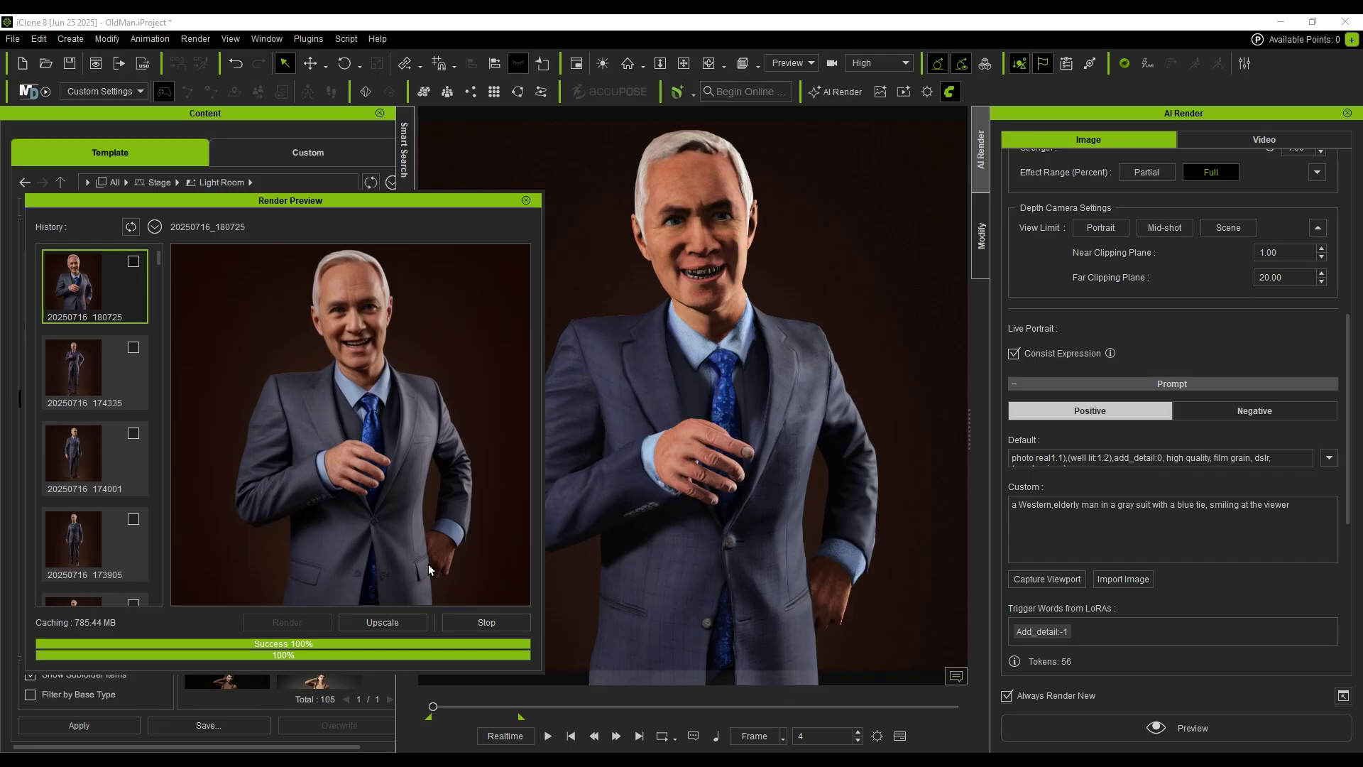
Step: Upscale the 20250716_180725 render to 1920 resolution and save it as PNG 'Upscale Character'
click(382, 622)
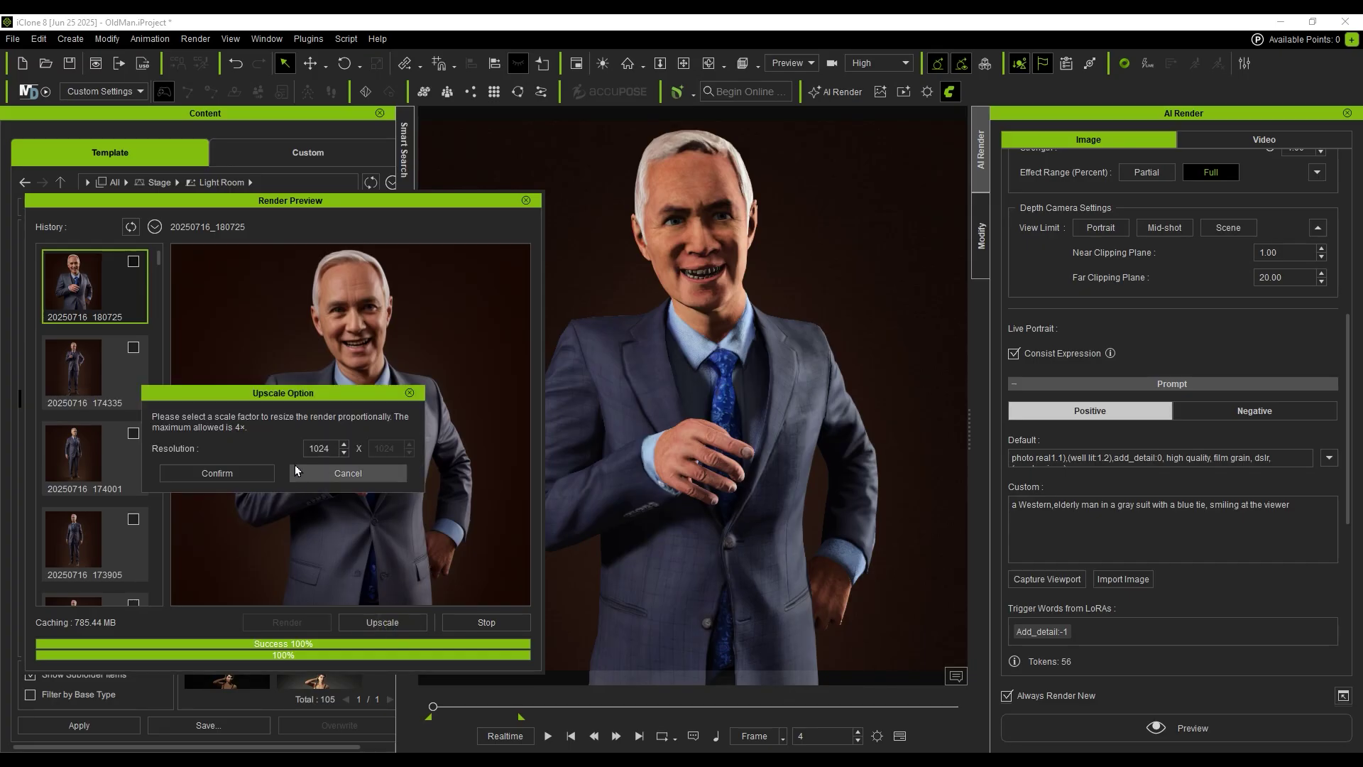
double_click(333, 450)
text(1)
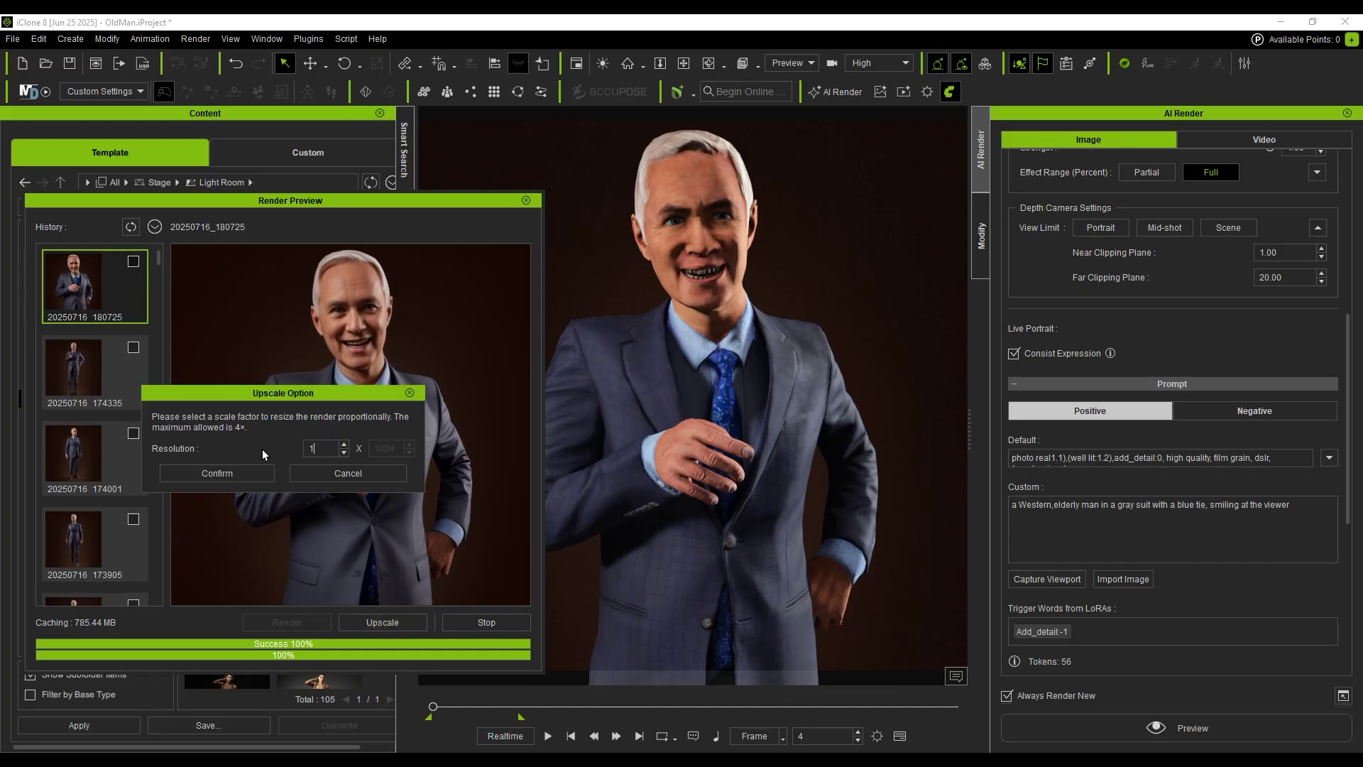
text(920)
click(213, 472)
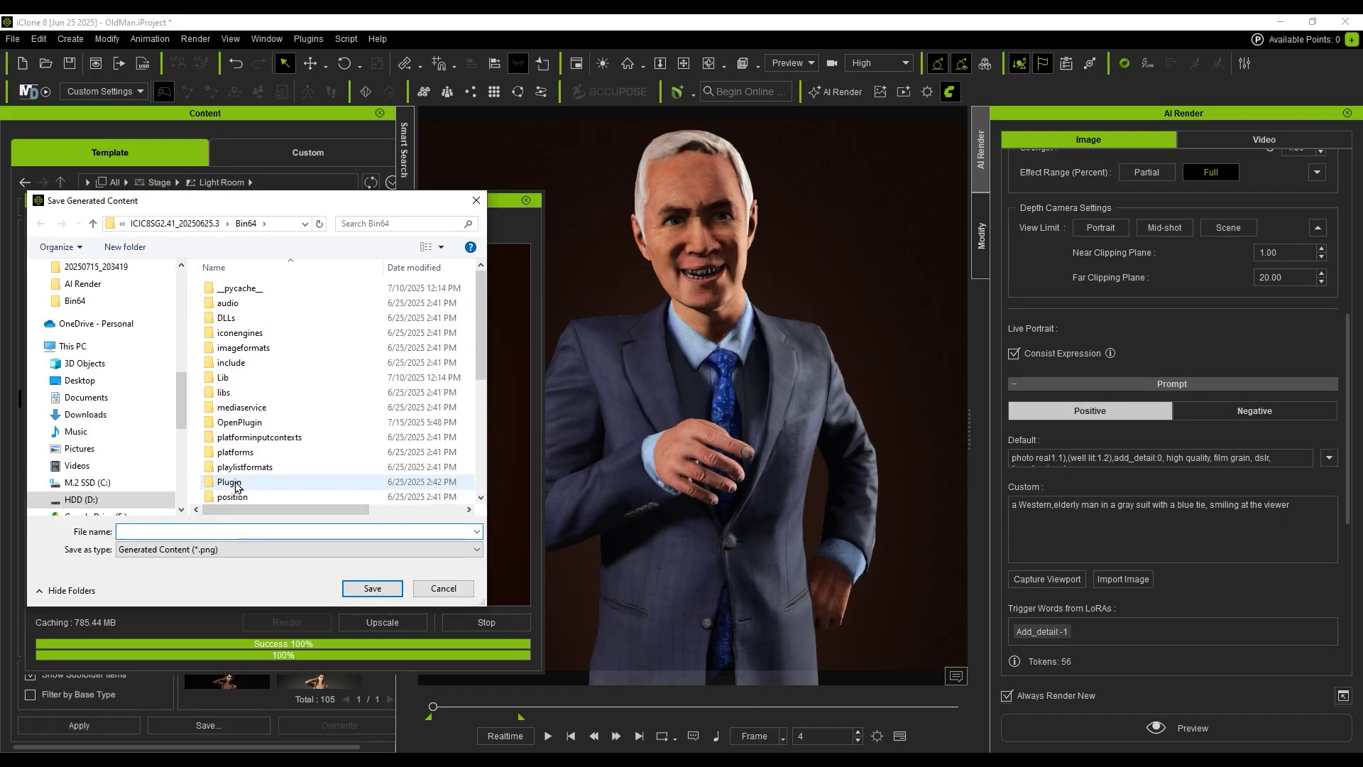
text(Upscale Character)
click(372, 588)
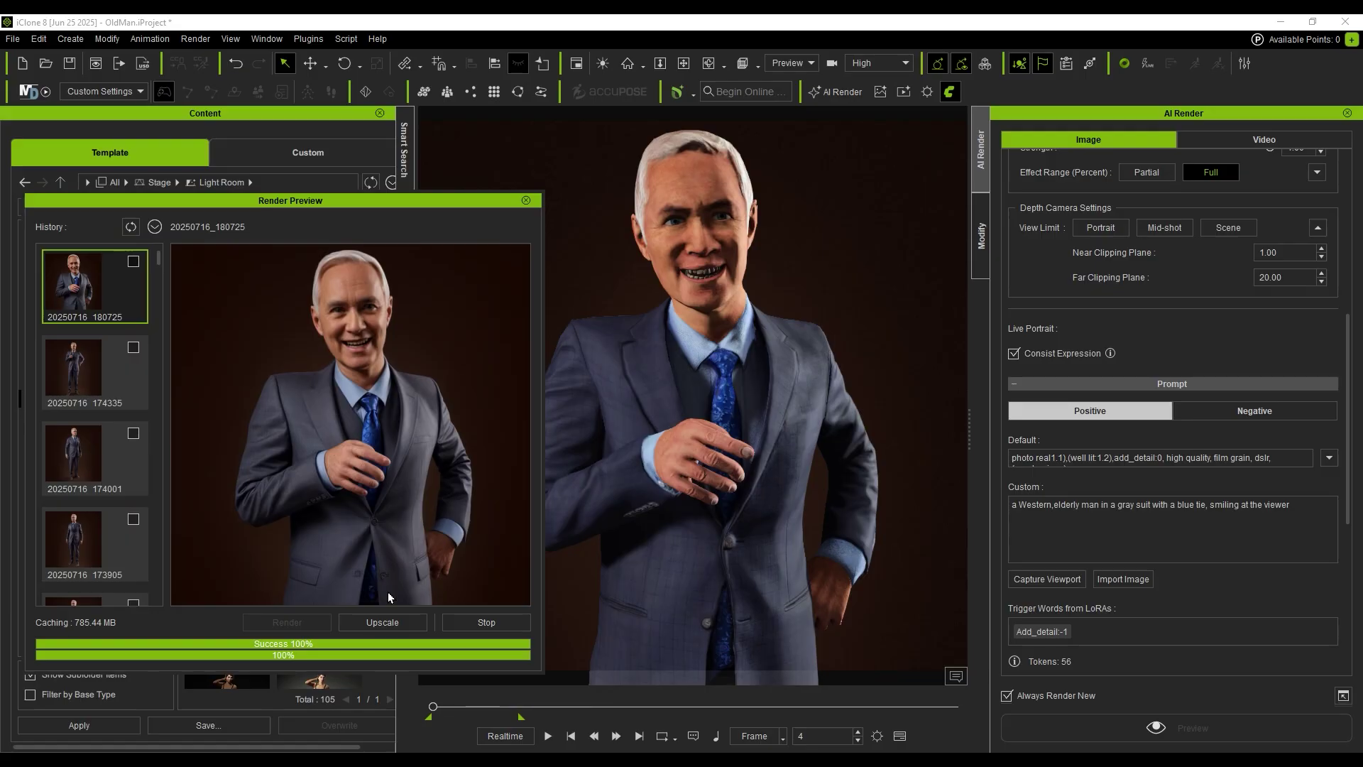